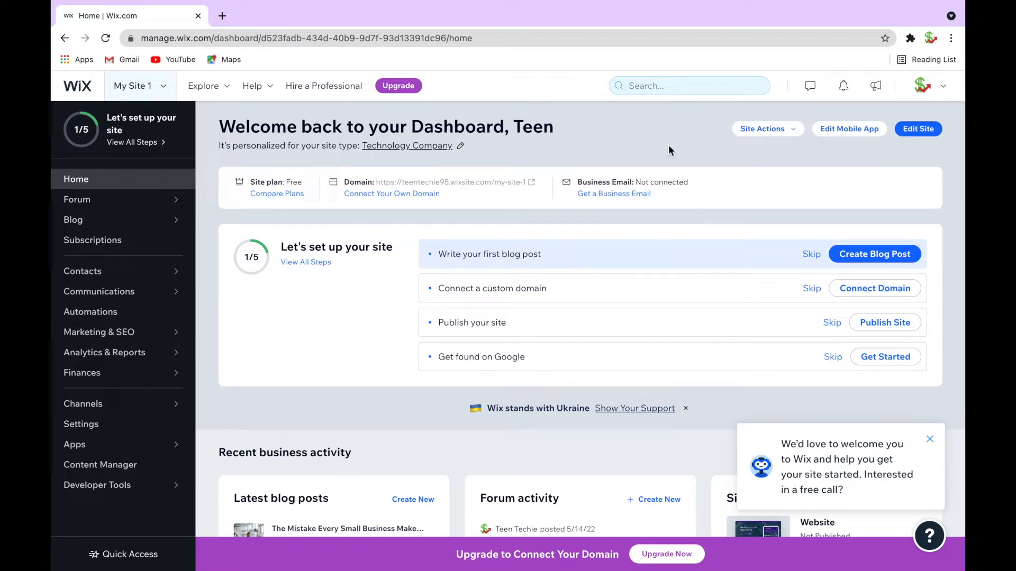
Open the site in the website editor
{"action": "left_click", "coordinate": [931, 132]}
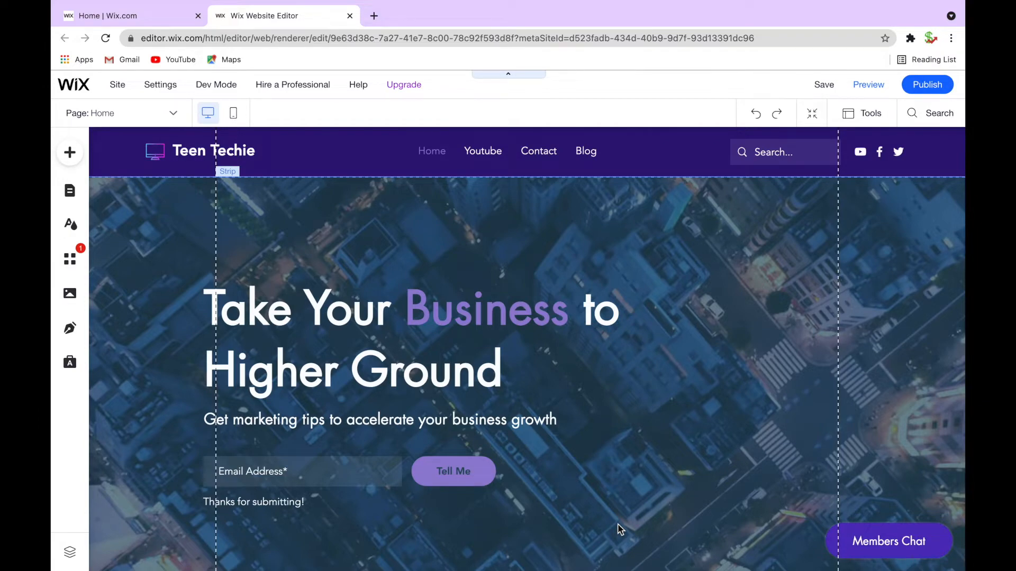
{"action": "scroll", "coordinate": [476, 378], "scroll_direction": "down", "scroll_amount": 5}
{"action": "scroll", "coordinate": [474, 304], "scroll_direction": "up", "scroll_amount": 5}
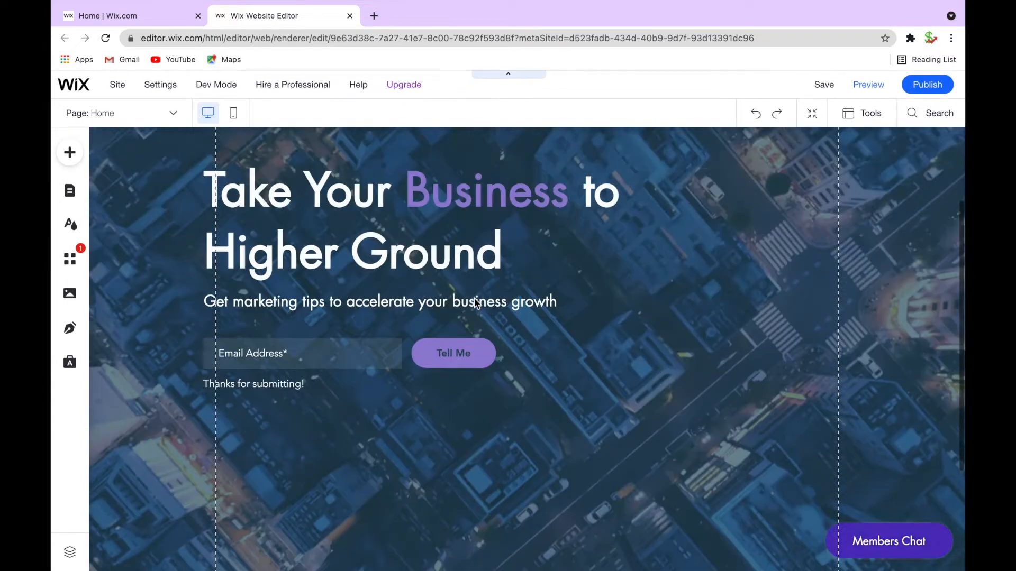
{"action": "scroll", "coordinate": [596, 487], "scroll_direction": "down", "scroll_amount": 2}
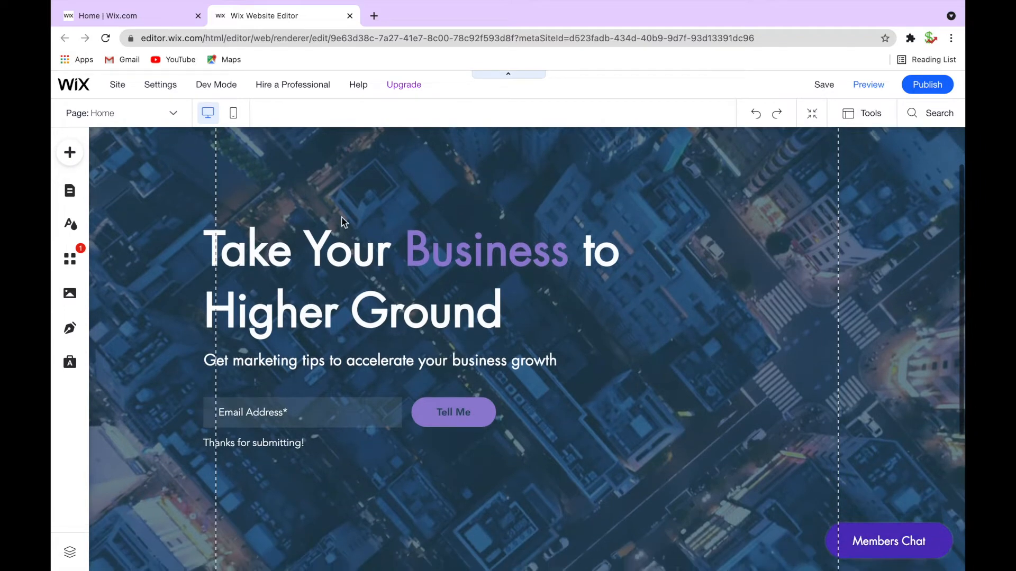
{"action": "scroll", "coordinate": [317, 254], "scroll_direction": "up", "scroll_amount": 2}
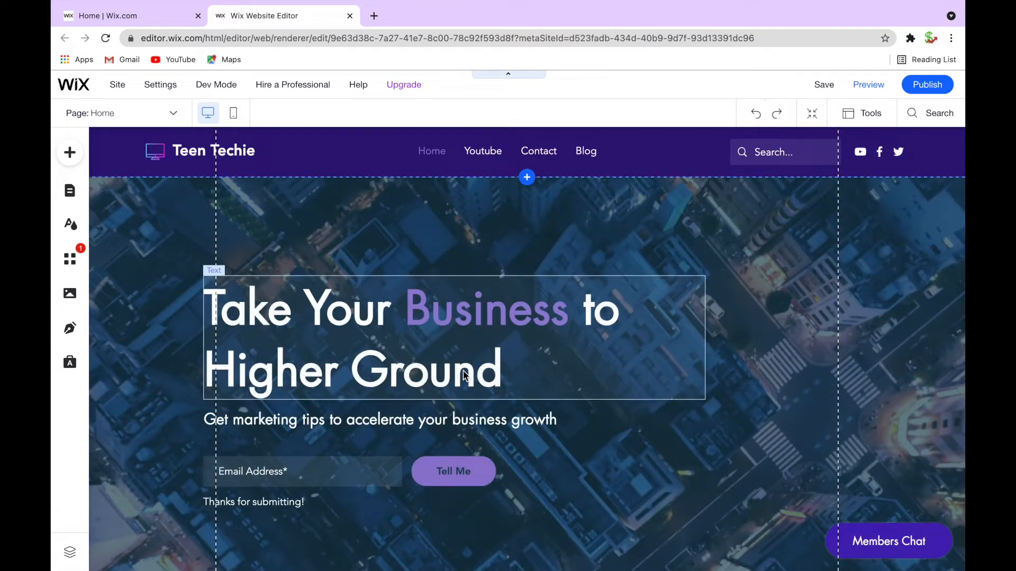
Open the main heading's text settings and explore its spacing, vertical text and SEO options
{"action": "left_click", "coordinate": [365, 322]}
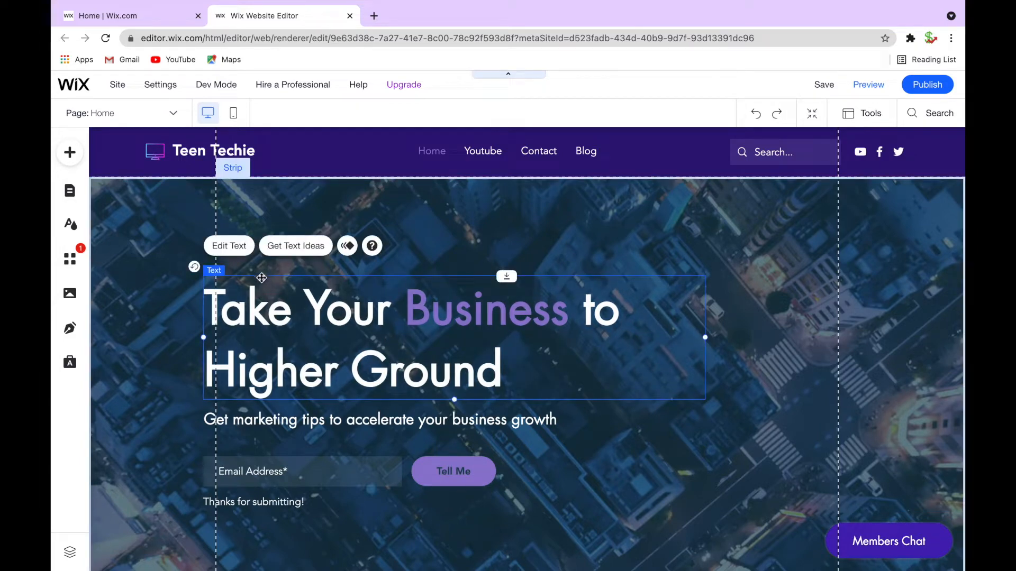
{"action": "left_click", "coordinate": [240, 247]}
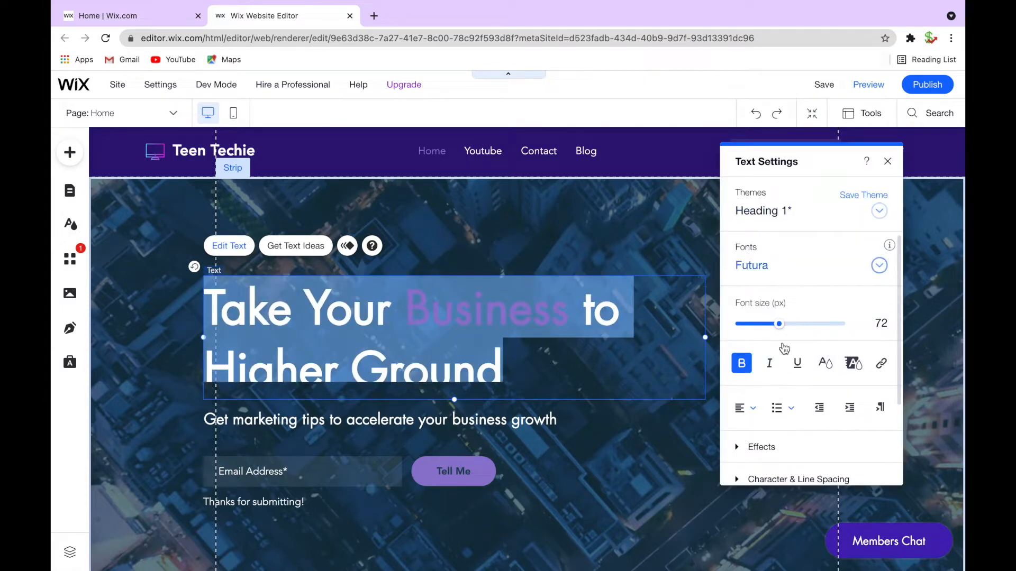
{"action": "scroll", "coordinate": [783, 359], "scroll_direction": "down", "scroll_amount": 1}
{"action": "scroll", "coordinate": [847, 339], "scroll_direction": "down", "scroll_amount": 3}
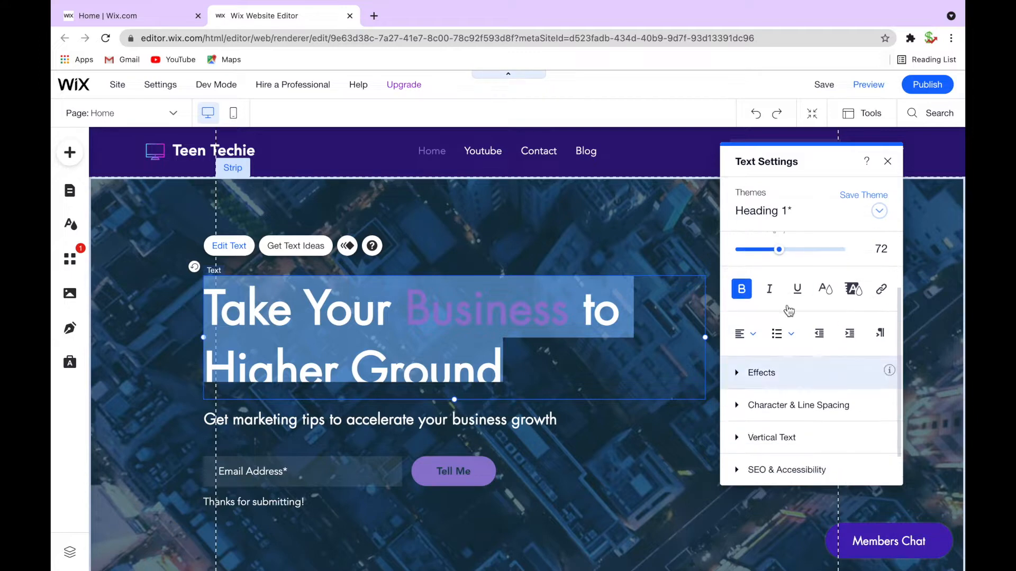
{"action": "scroll", "coordinate": [817, 349], "scroll_direction": "down", "scroll_amount": 2}
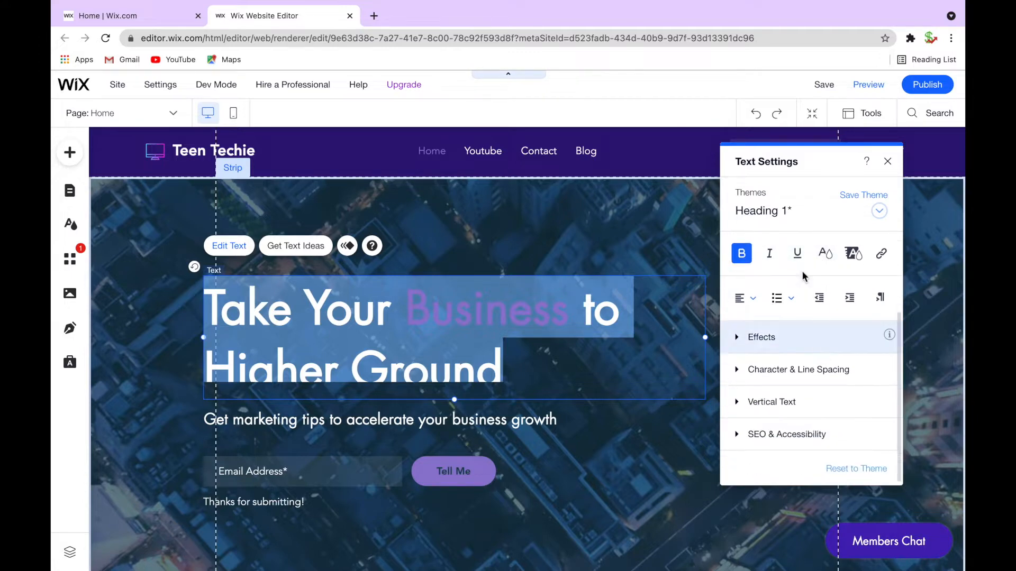
{"action": "left_click", "coordinate": [738, 337]}
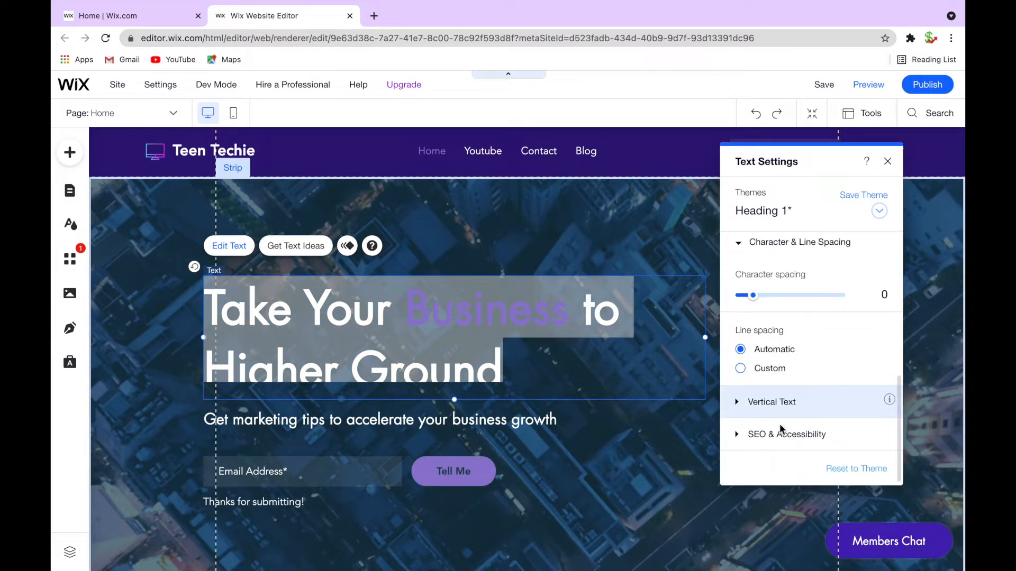
{"action": "left_click", "coordinate": [735, 432]}
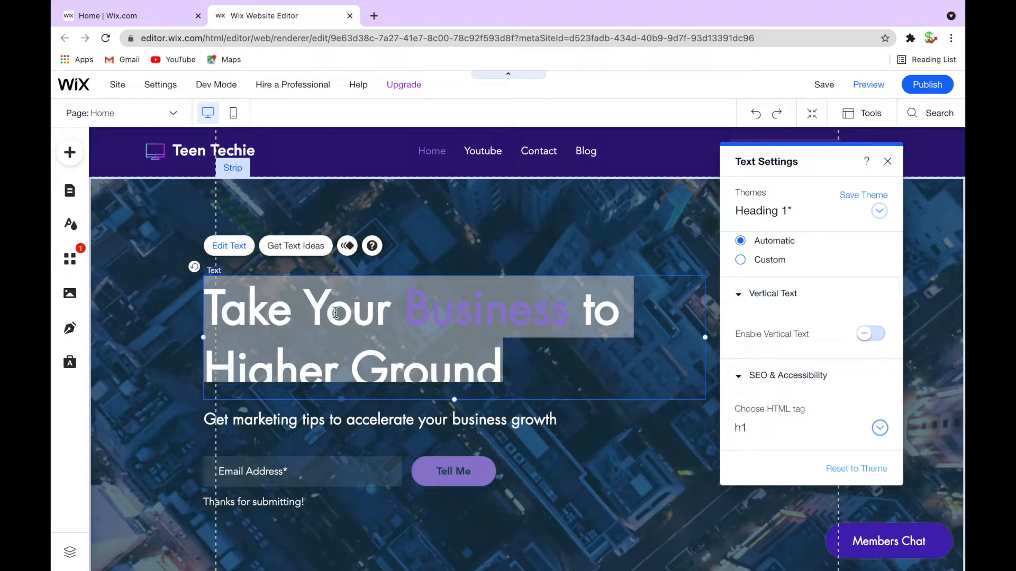
Replace the main heading text with 'Teen Techie Youtube Channel'
{"action": "left_click", "coordinate": [352, 312]}
{"action": "key", "text": "ctrl+a"}
{"action": "type", "text": "Teen Techie Youtube Channel"}
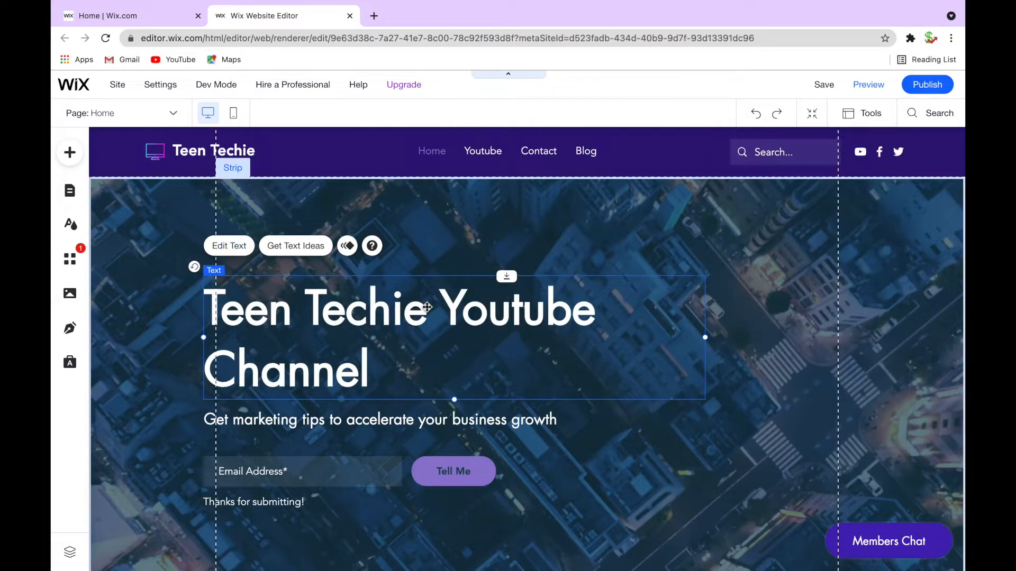
Color the words 'Teen Techie' in the heading with a light purple theme color
{"action": "key", "text": "ctrl+a"}
{"action": "left_click", "coordinate": [407, 306]}
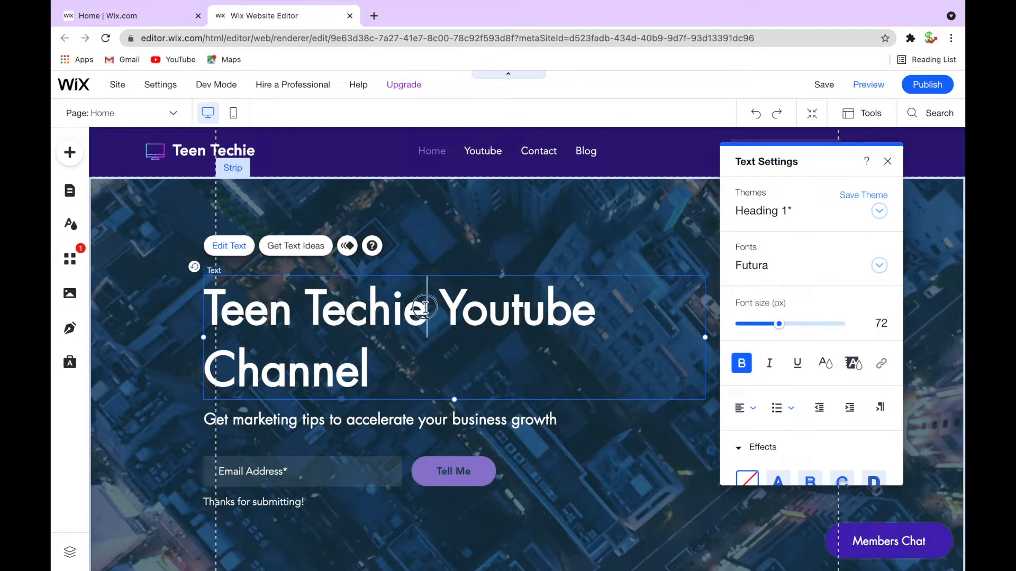
{"action": "left_click_drag", "start_coordinate": [426, 308], "coordinate": [213, 311]}
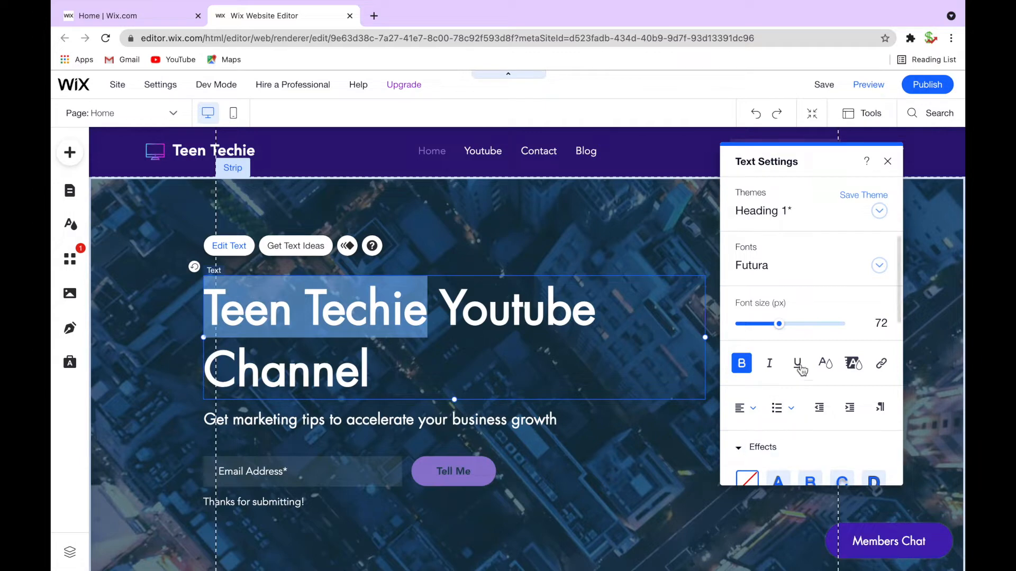
{"action": "left_click", "coordinate": [823, 364]}
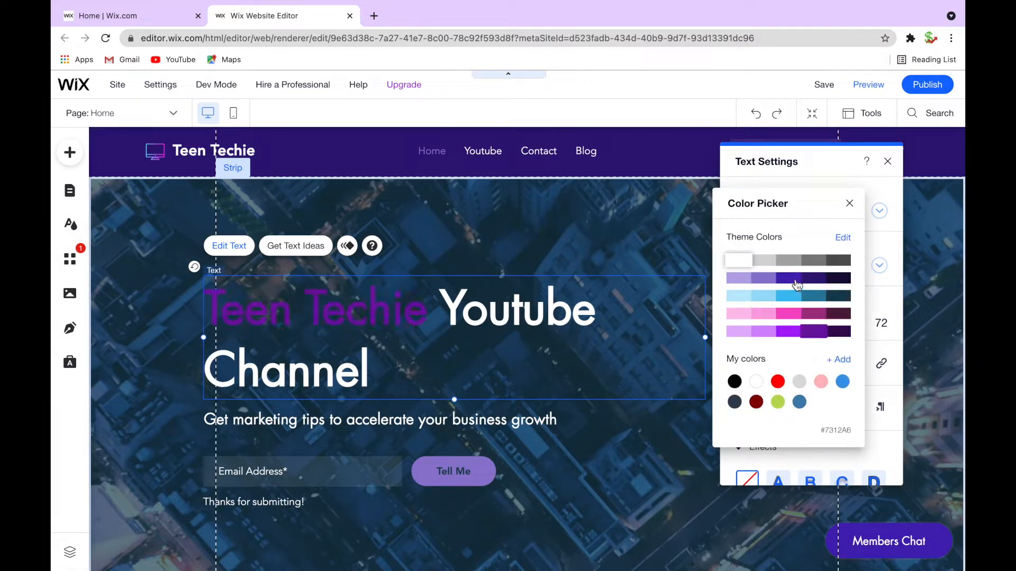
{"action": "left_click", "coordinate": [765, 278]}
{"action": "left_click", "coordinate": [554, 483]}
Replace the subtitle with the channel description copied from the YouTube About page
{"action": "scroll", "coordinate": [554, 483], "scroll_direction": "down", "scroll_amount": 1}
{"action": "scroll", "coordinate": [261, 366], "scroll_direction": "up", "scroll_amount": 1}
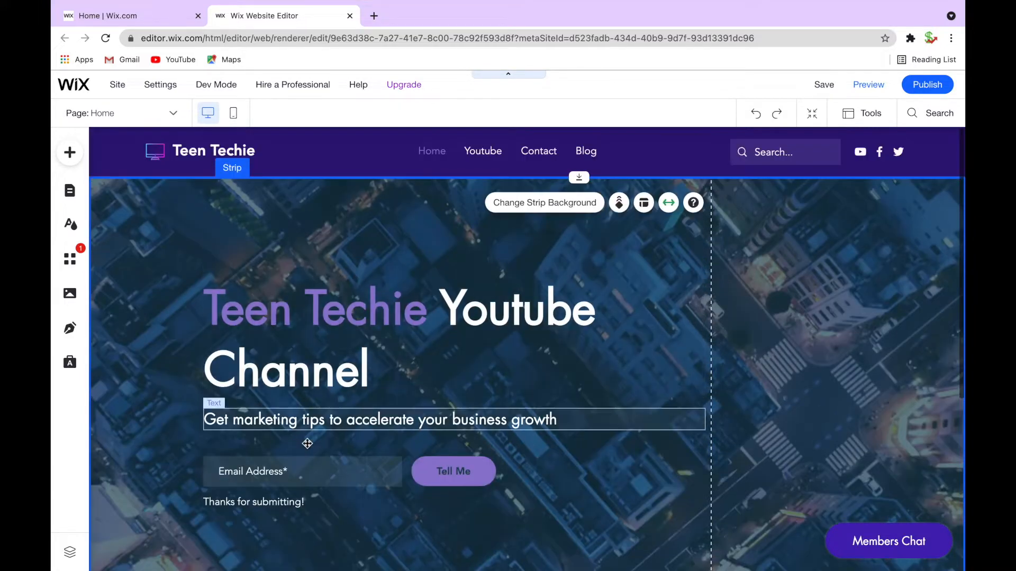
{"action": "scroll", "coordinate": [440, 488], "scroll_direction": "down", "scroll_amount": 1}
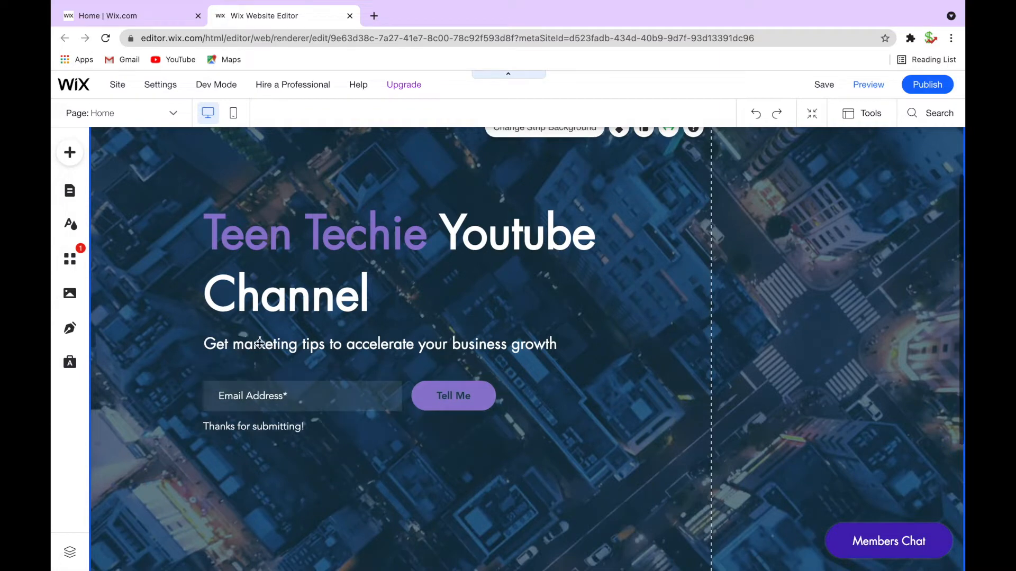
{"action": "left_click", "coordinate": [496, 435]}
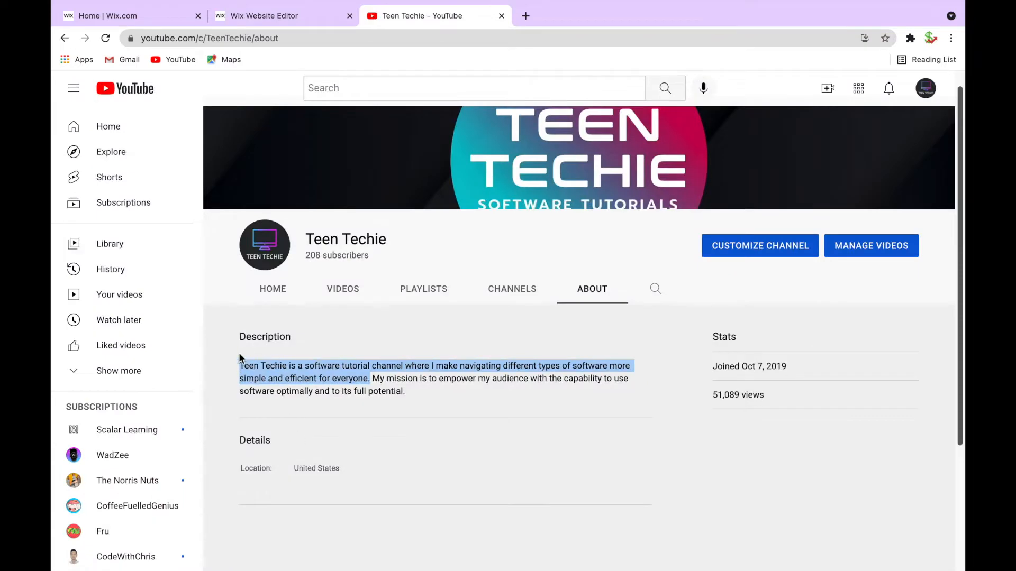
{"action": "scroll", "coordinate": [332, 382], "scroll_direction": "down", "scroll_amount": 1}
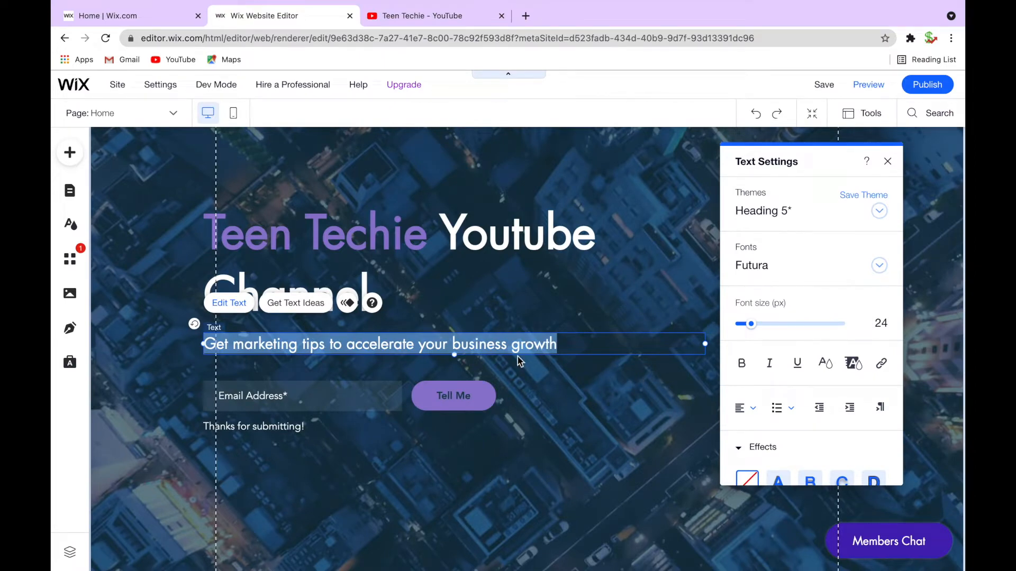
{"action": "key", "text": "ctrl+v"}
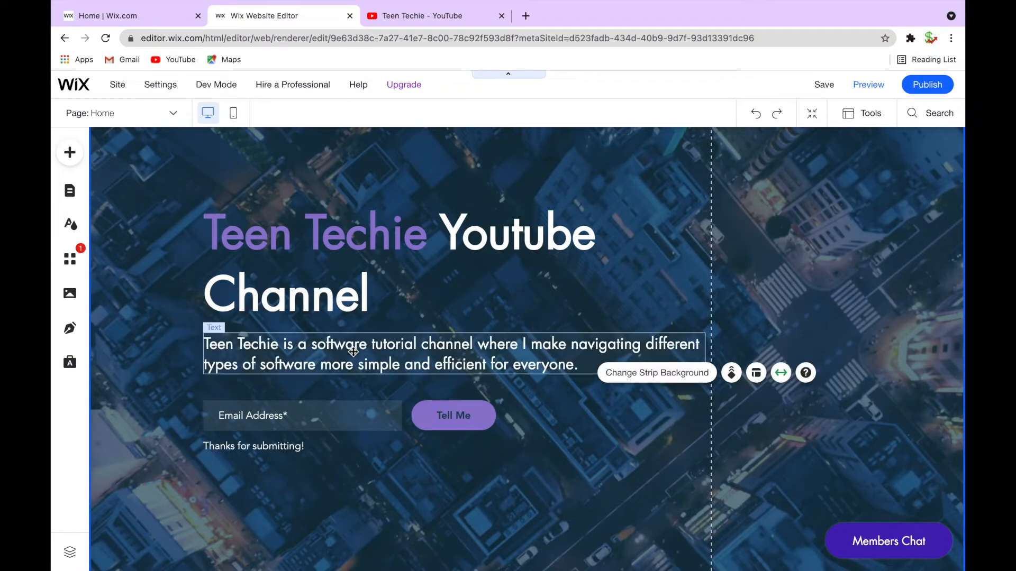
Set the subtitle's font size to 18 px
{"action": "left_click", "coordinate": [550, 342]}
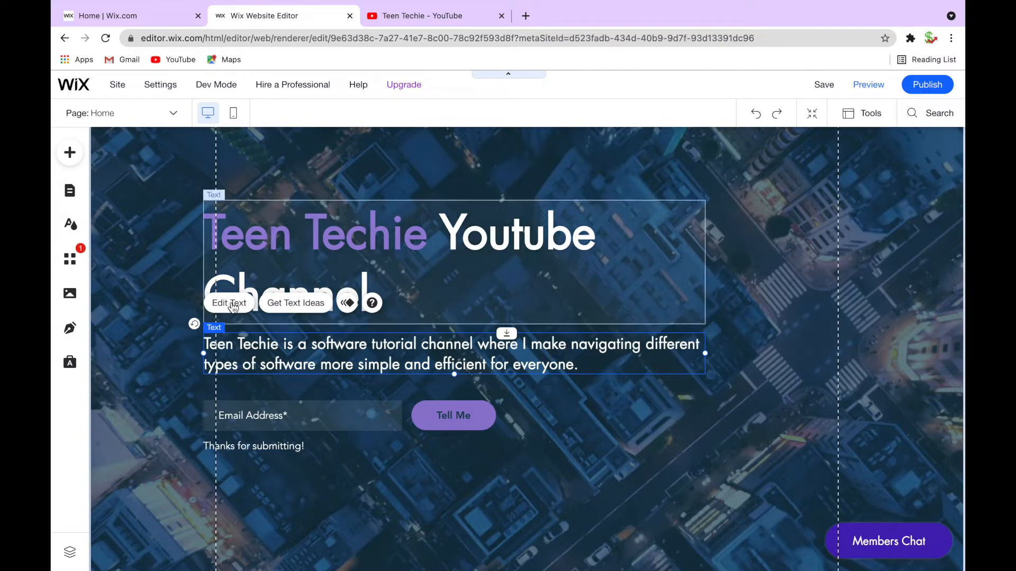
{"action": "double_click", "coordinate": [235, 363]}
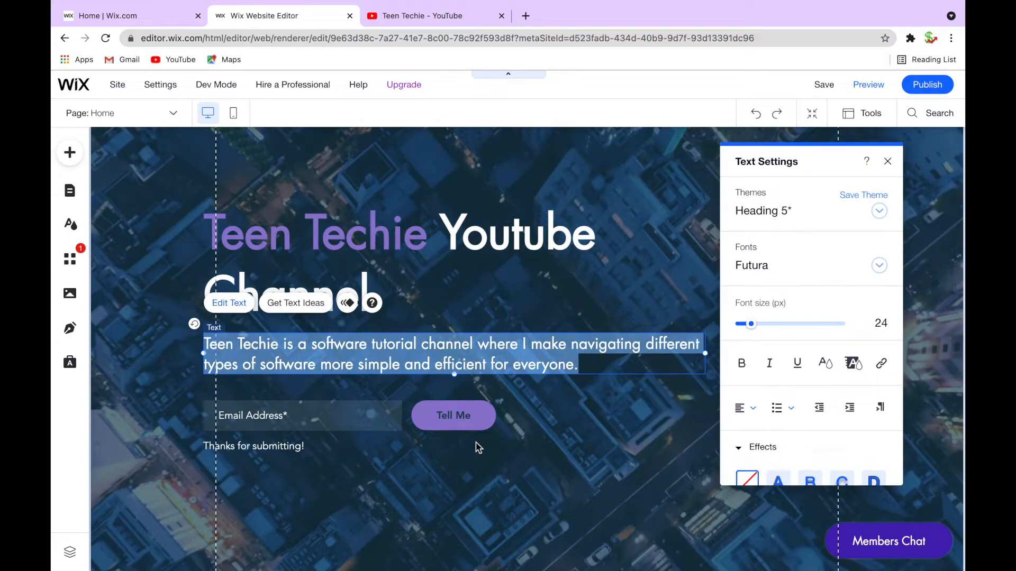
{"action": "scroll", "coordinate": [795, 332], "scroll_direction": "down", "scroll_amount": 5}
{"action": "scroll", "coordinate": [792, 333], "scroll_direction": "up", "scroll_amount": 5}
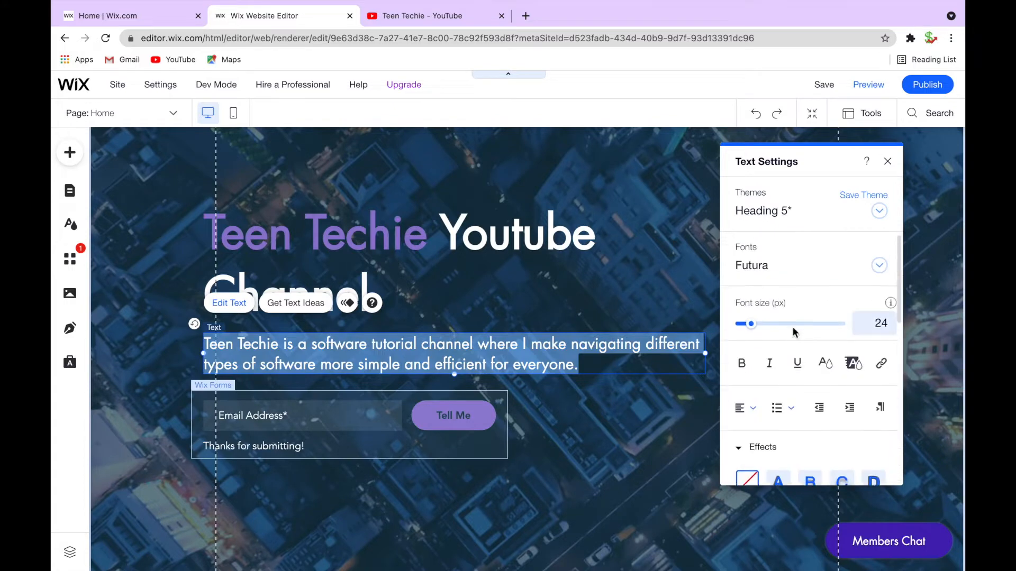
{"action": "scroll", "coordinate": [788, 373], "scroll_direction": "down", "scroll_amount": 2}
{"action": "scroll", "coordinate": [773, 344], "scroll_direction": "up", "scroll_amount": 3}
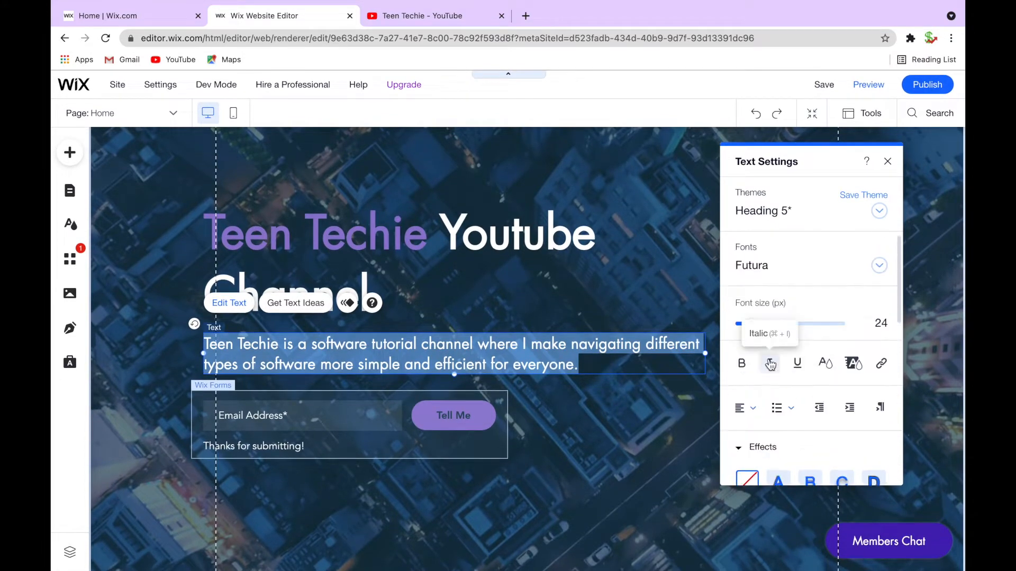
{"action": "left_click_drag", "start_coordinate": [753, 329], "coordinate": [750, 329]}
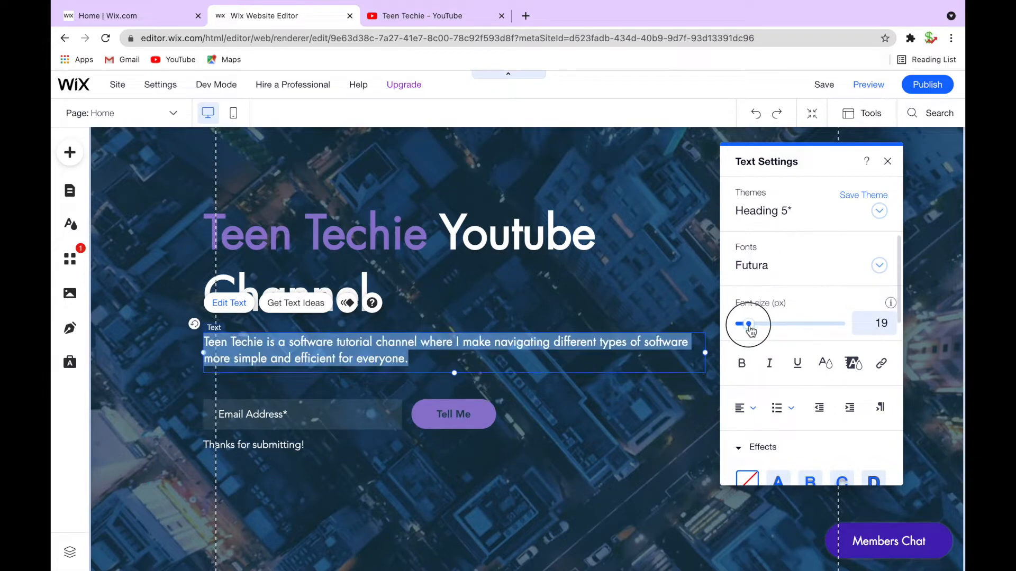
{"action": "left_click", "coordinate": [890, 327]}
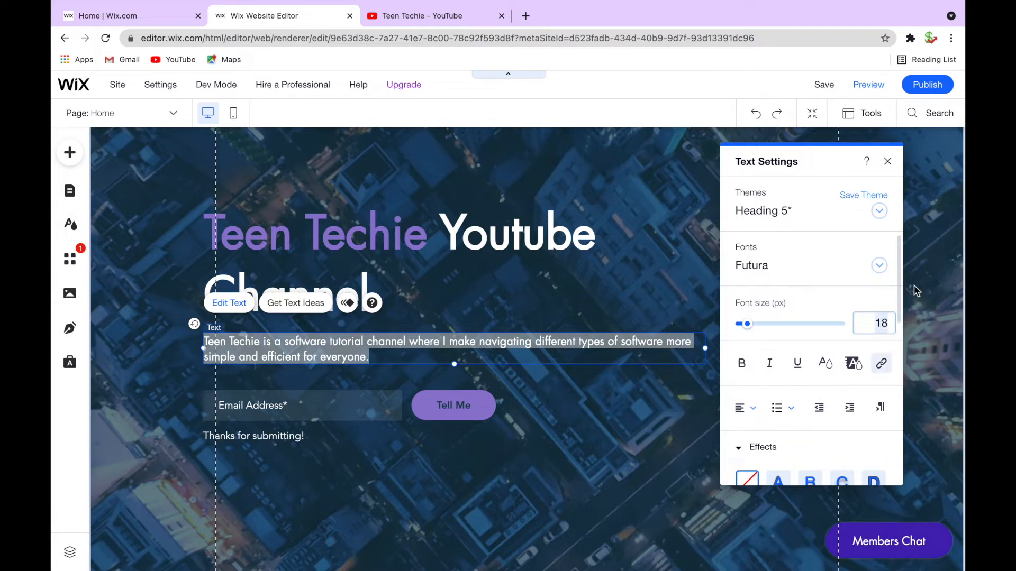
Change the footer copyright text to '©2022 by Teen Techie.'
{"action": "scroll", "coordinate": [455, 370], "scroll_direction": "down", "scroll_amount": 5}
{"action": "left_click", "coordinate": [265, 516]}
{"action": "left_click", "coordinate": [235, 516]}
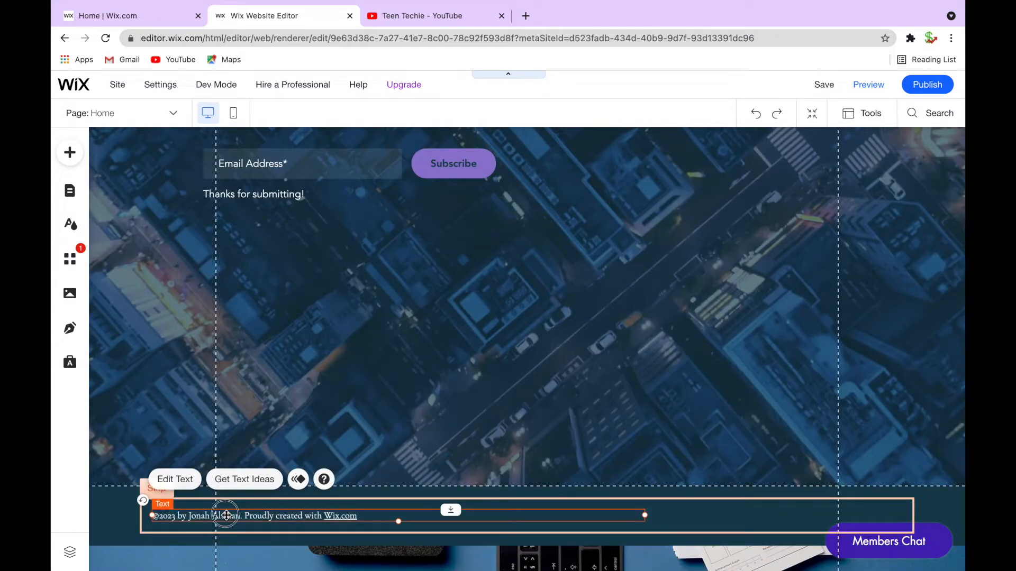
{"action": "left_click", "coordinate": [183, 516]}
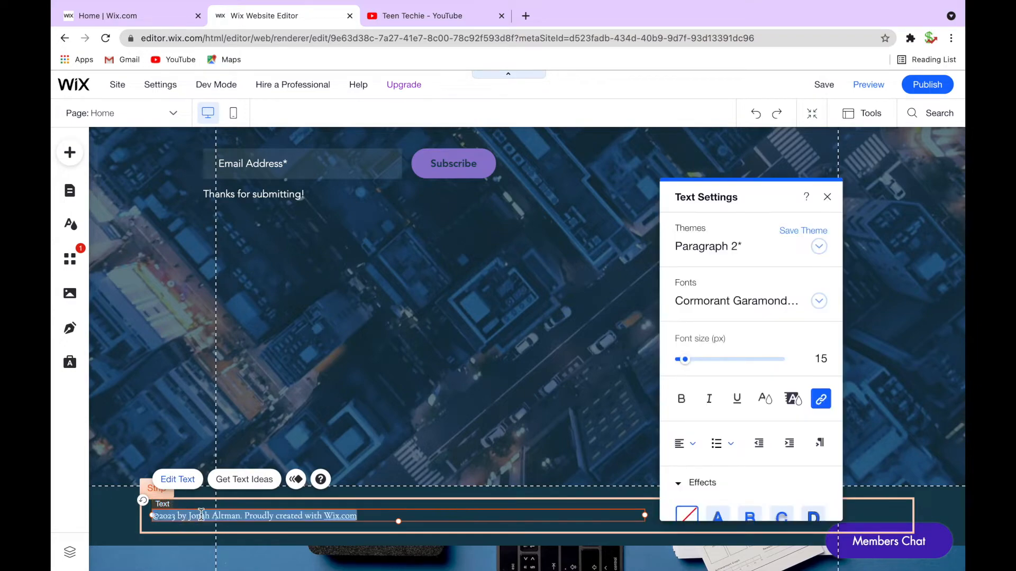
{"action": "left_click", "coordinate": [201, 516]}
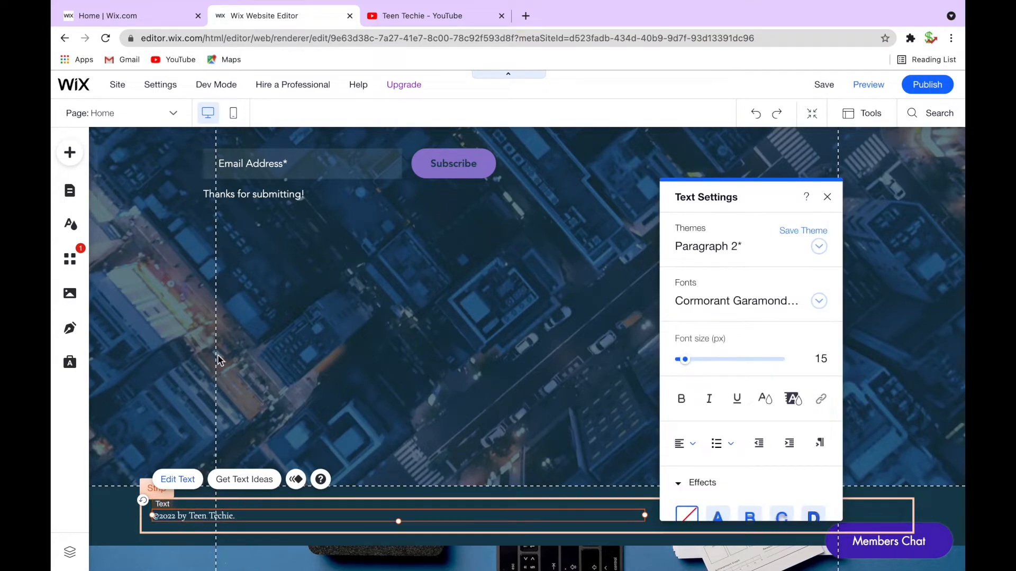
{"action": "left_click", "coordinate": [154, 545]}
Scroll through the page to review the edited heading, subtitle and footer
{"action": "scroll", "coordinate": [165, 436], "scroll_direction": "up", "scroll_amount": 6}
{"action": "scroll", "coordinate": [163, 435], "scroll_direction": "down", "scroll_amount": 6}
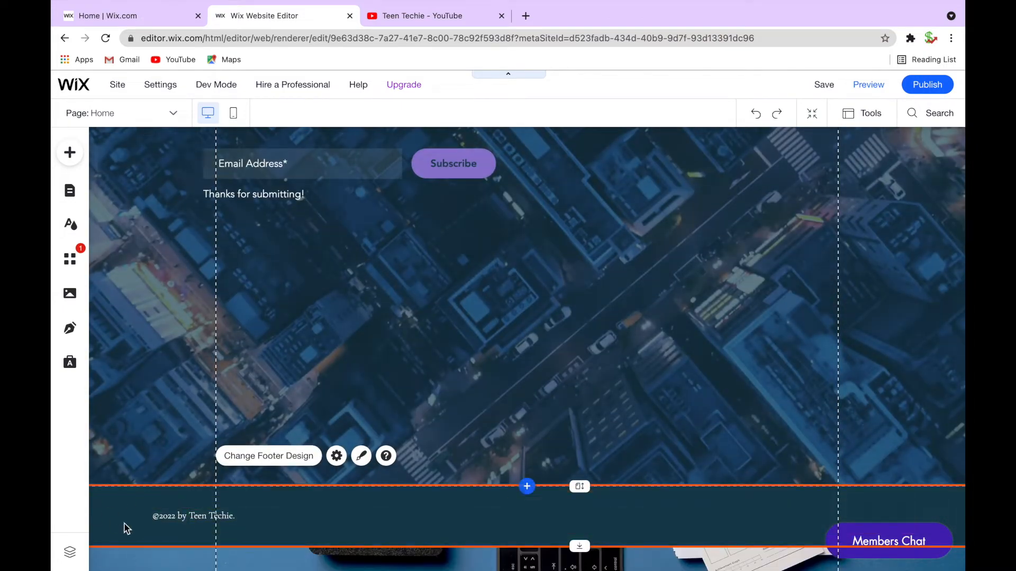
{"action": "scroll", "coordinate": [149, 454], "scroll_direction": "up", "scroll_amount": 6}
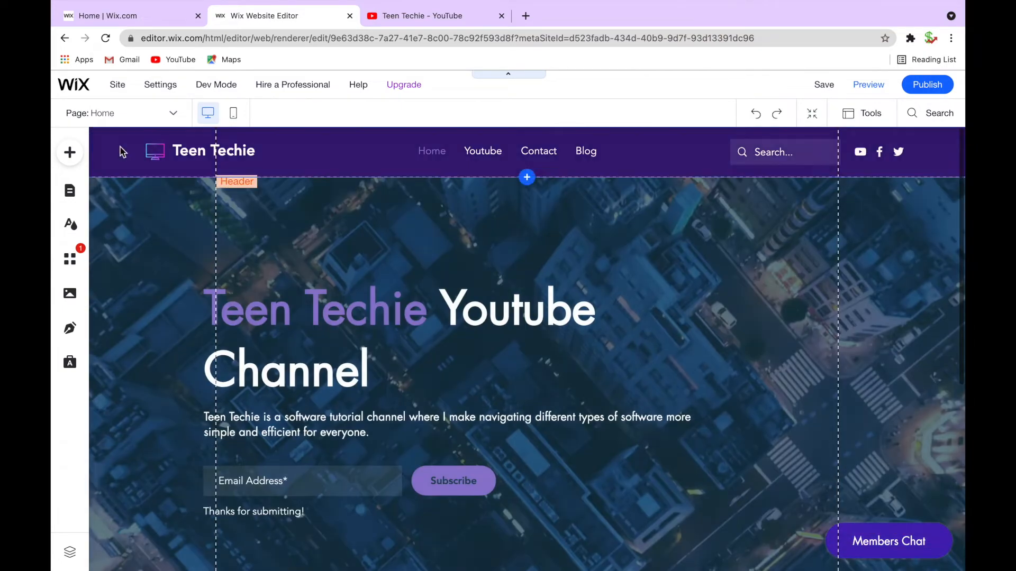
{"action": "left_click", "coordinate": [120, 152]}
{"action": "scroll", "coordinate": [245, 336], "scroll_direction": "down", "scroll_amount": 3}
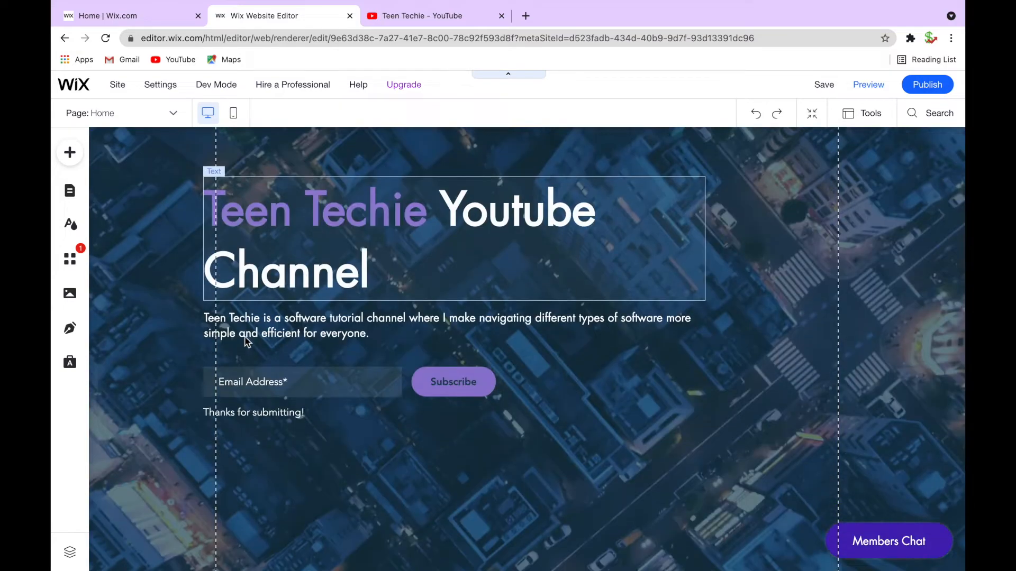
{"action": "scroll", "coordinate": [244, 335], "scroll_direction": "up", "scroll_amount": 3}
{"action": "scroll", "coordinate": [290, 261], "scroll_direction": "down", "scroll_amount": 5}
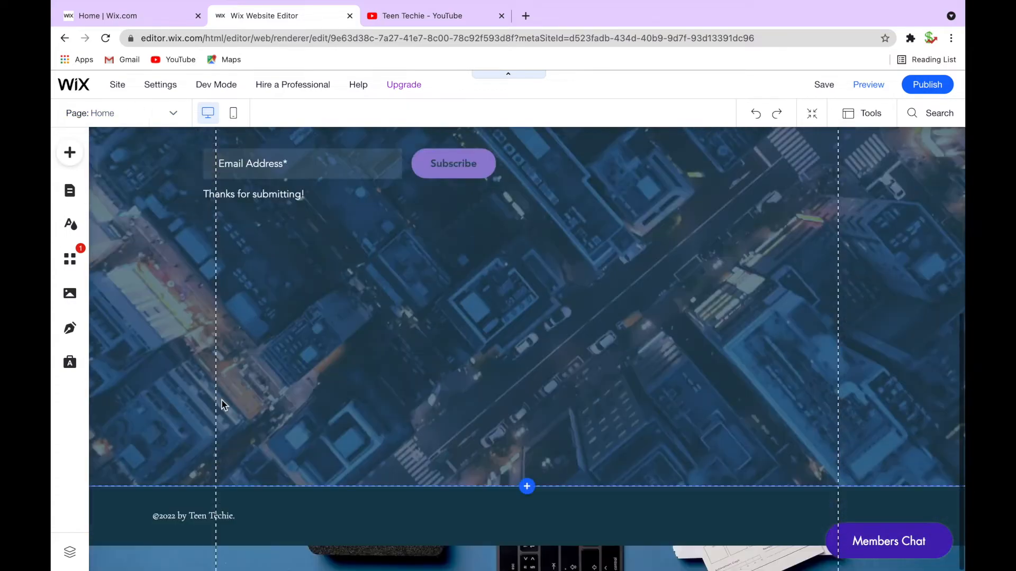
Customize the footer design, setting its background fill colour to a dark purple theme colour
{"action": "left_click", "coordinate": [100, 511]}
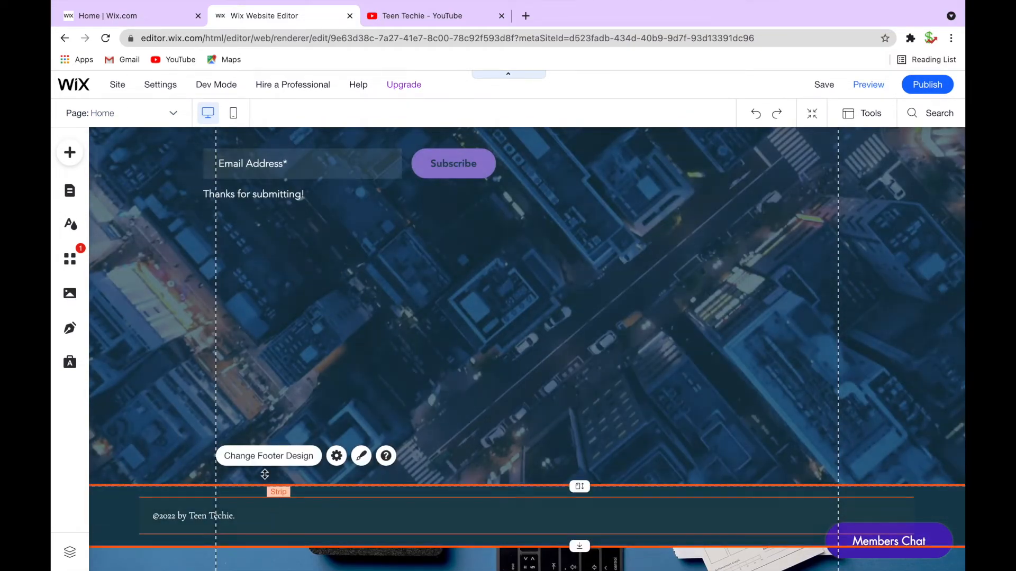
{"action": "left_click", "coordinate": [361, 456]}
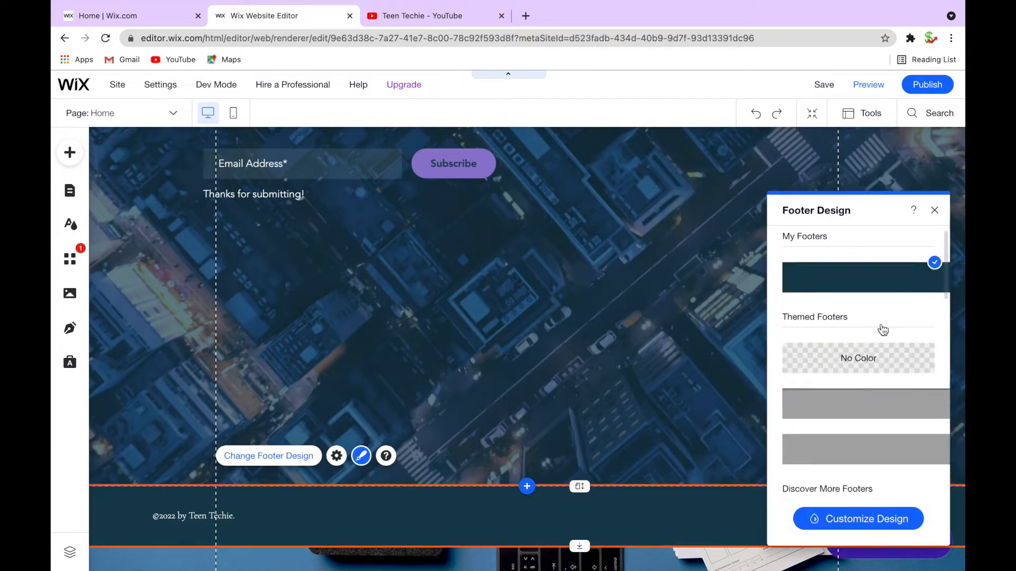
{"action": "scroll", "coordinate": [880, 332], "scroll_direction": "down", "scroll_amount": 6}
{"action": "scroll", "coordinate": [824, 397], "scroll_direction": "down", "scroll_amount": 10}
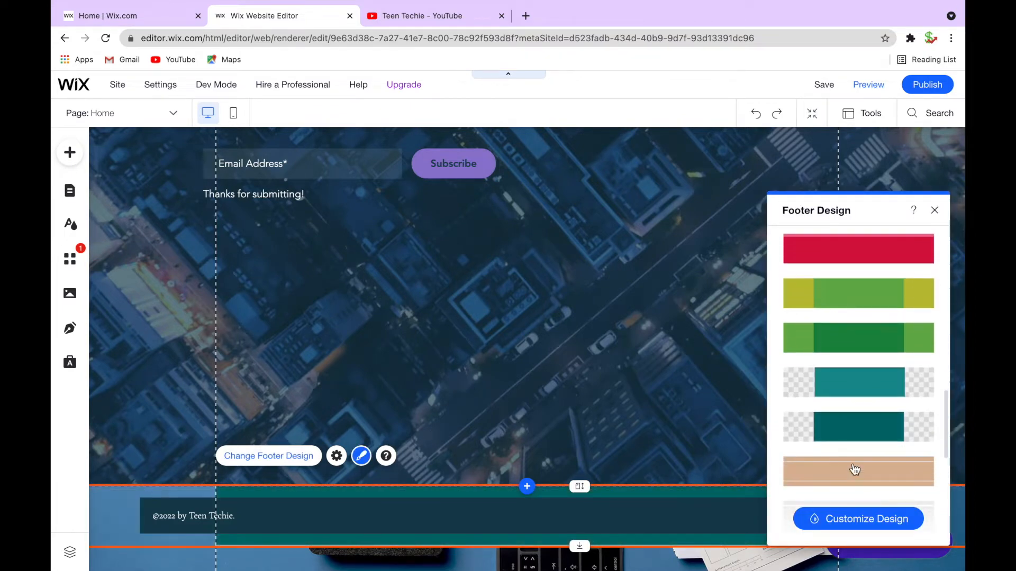
{"action": "scroll", "coordinate": [853, 474], "scroll_direction": "down", "scroll_amount": 5}
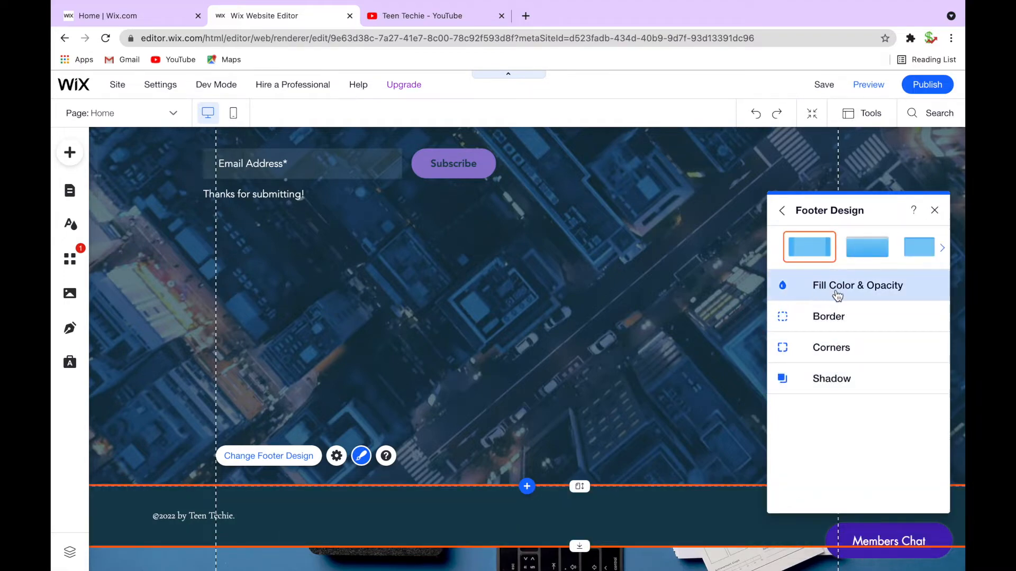
{"action": "left_click", "coordinate": [896, 292]}
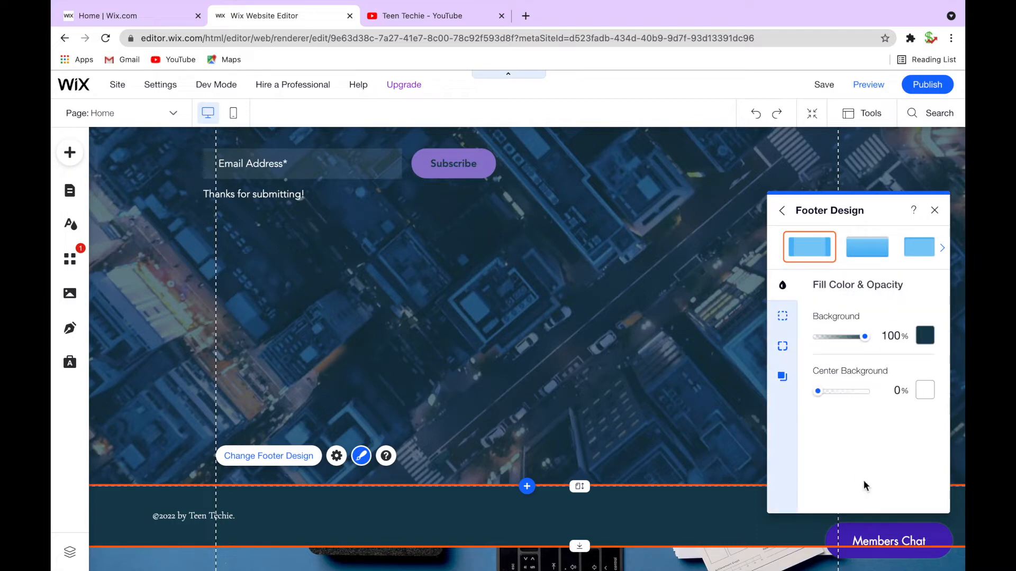
{"action": "left_click", "coordinate": [924, 338]}
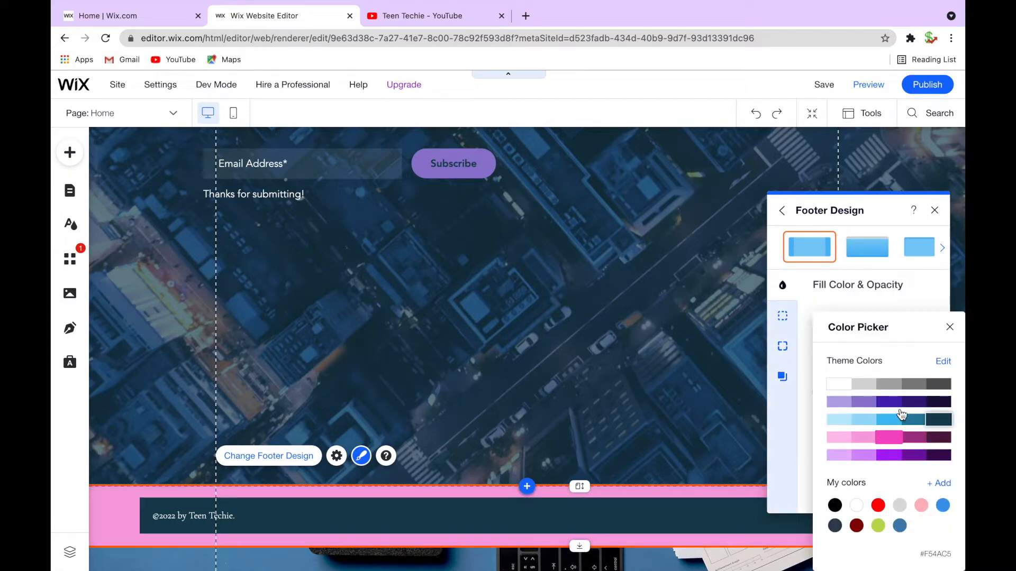
{"action": "left_click", "coordinate": [918, 404]}
{"action": "left_click", "coordinate": [290, 512]}
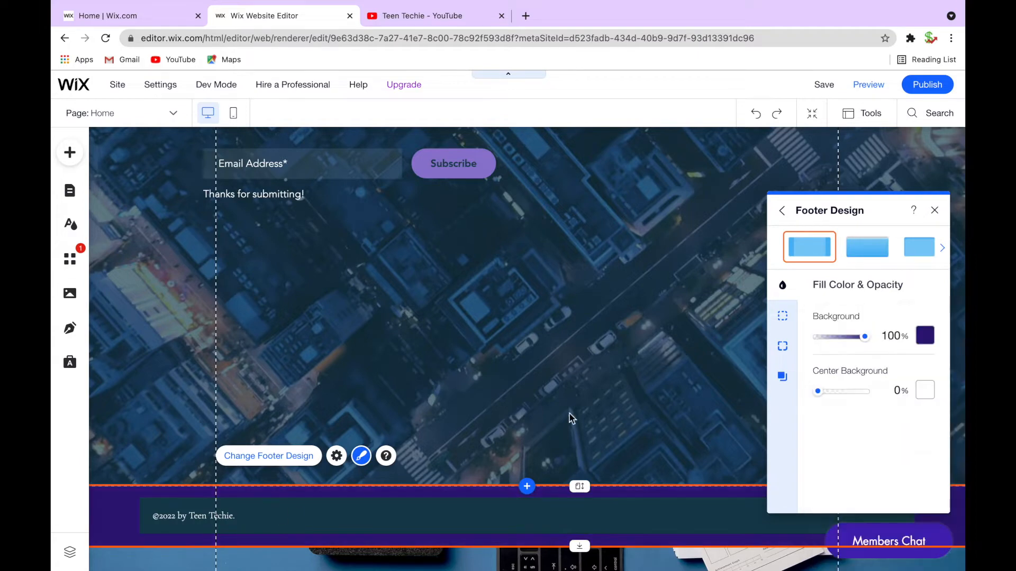
{"action": "left_click", "coordinate": [934, 212]}
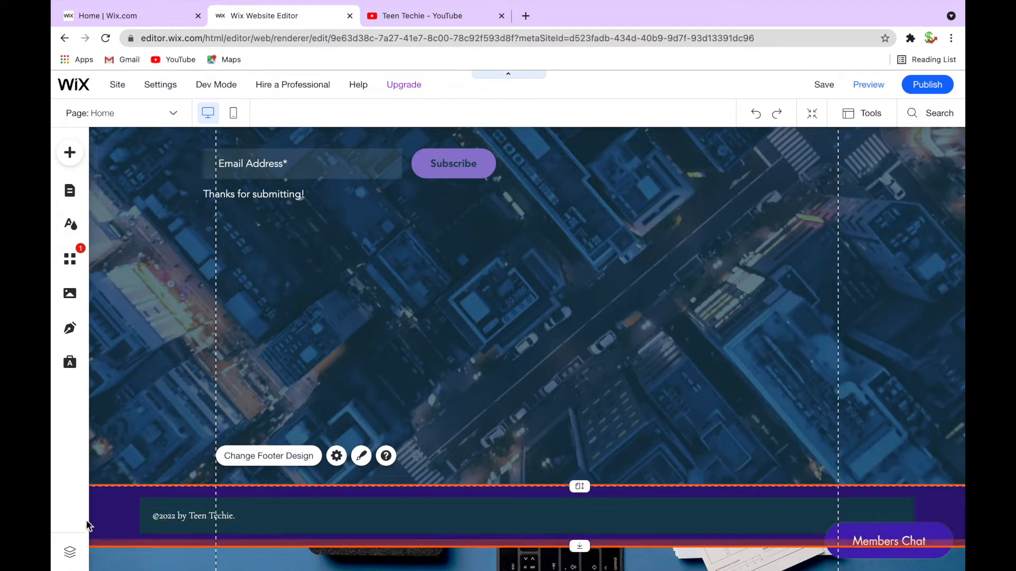
Change the footer's inner strip background colour to the dark purple theme colour #180B3D
{"action": "left_click", "coordinate": [247, 503]}
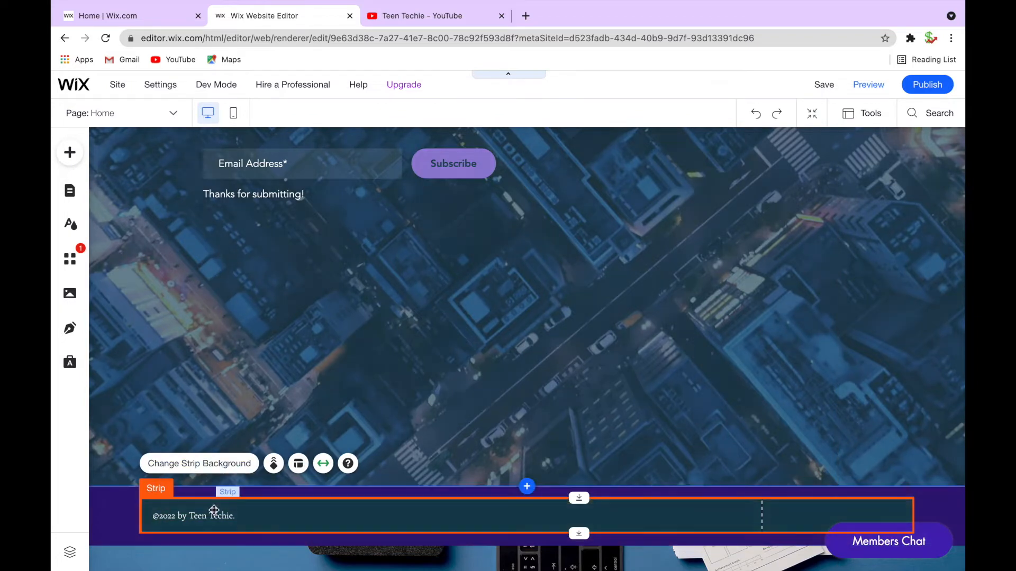
{"action": "left_click", "coordinate": [102, 535]}
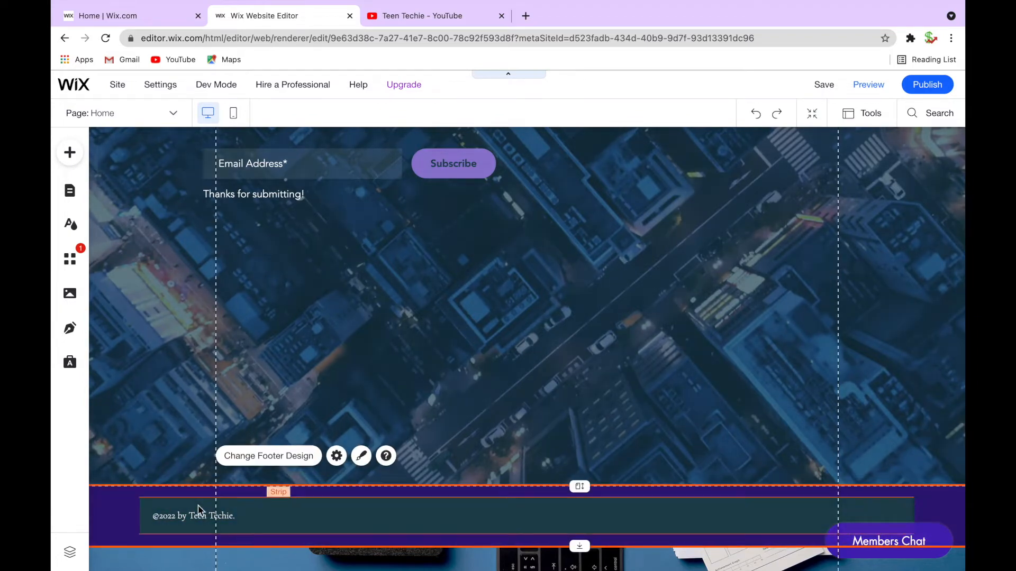
{"action": "left_click", "coordinate": [373, 508]}
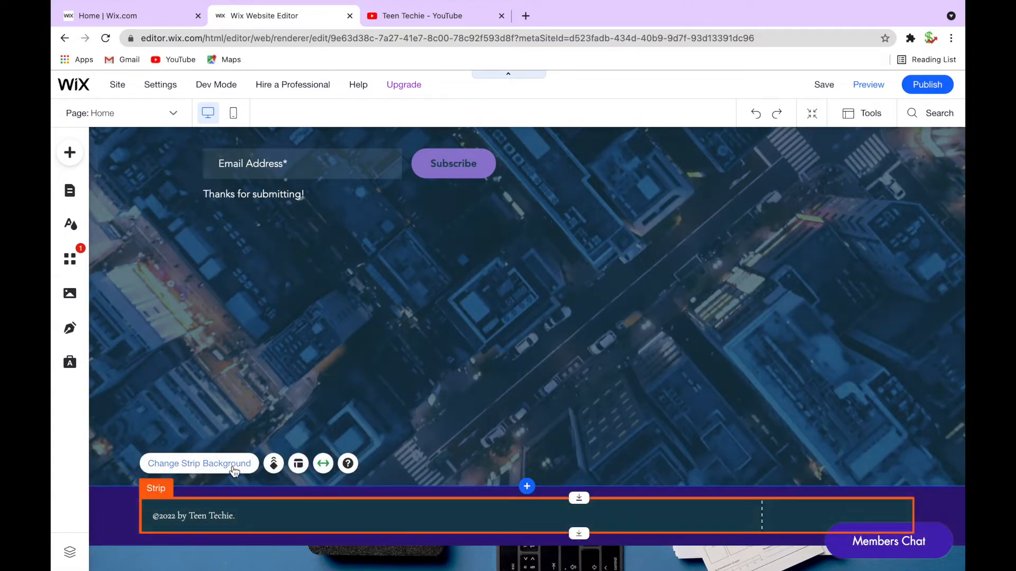
{"action": "left_click", "coordinate": [230, 464]}
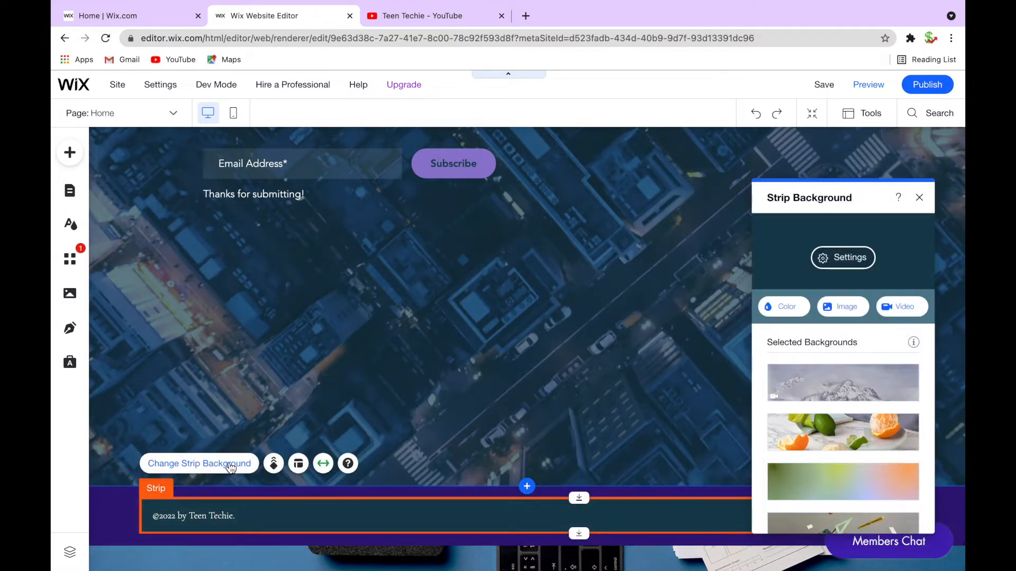
{"action": "scroll", "coordinate": [772, 345], "scroll_direction": "down", "scroll_amount": 5}
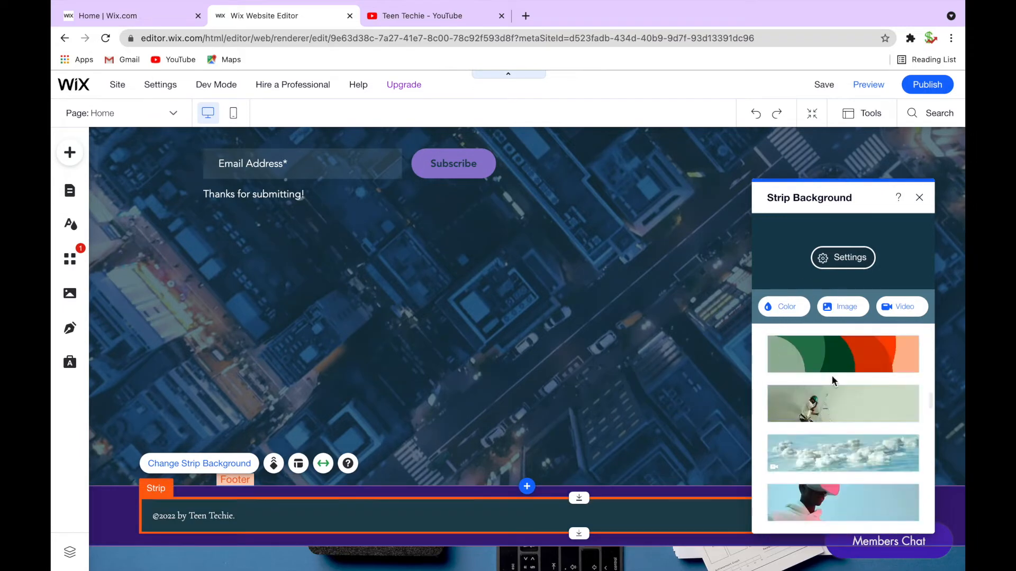
{"action": "scroll", "coordinate": [833, 381], "scroll_direction": "up", "scroll_amount": 8}
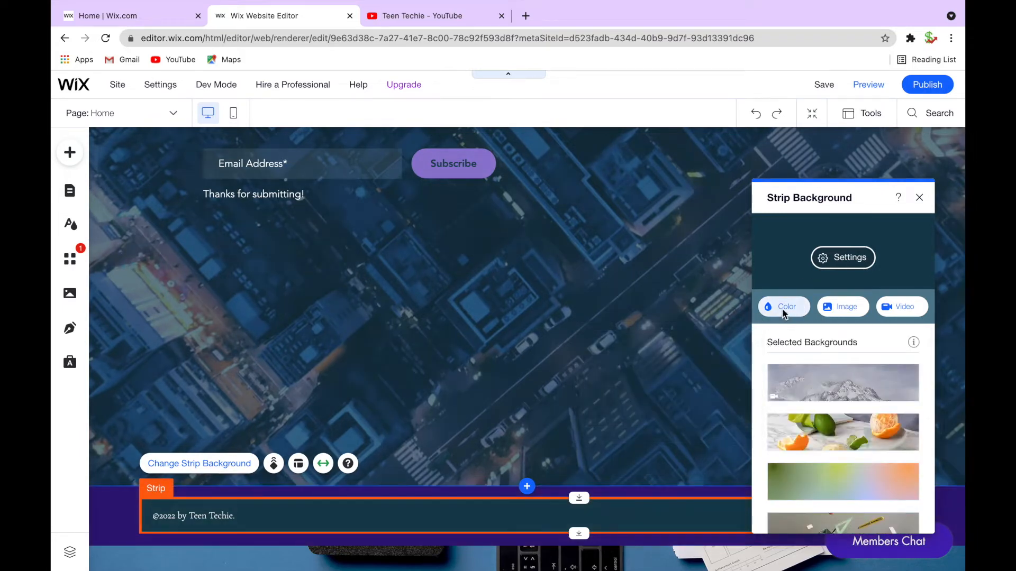
{"action": "left_click", "coordinate": [785, 312]}
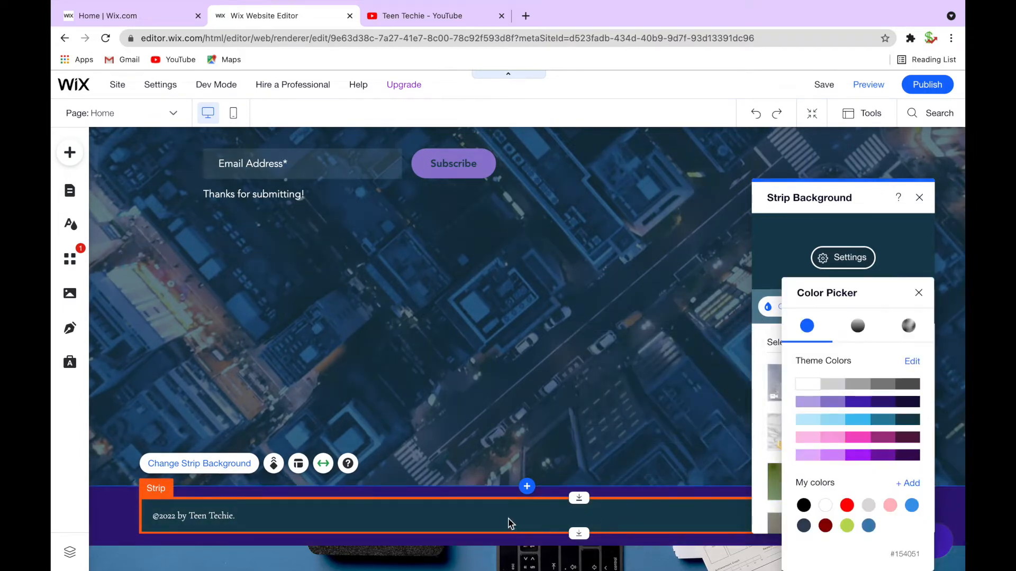
{"action": "left_click", "coordinate": [886, 404]}
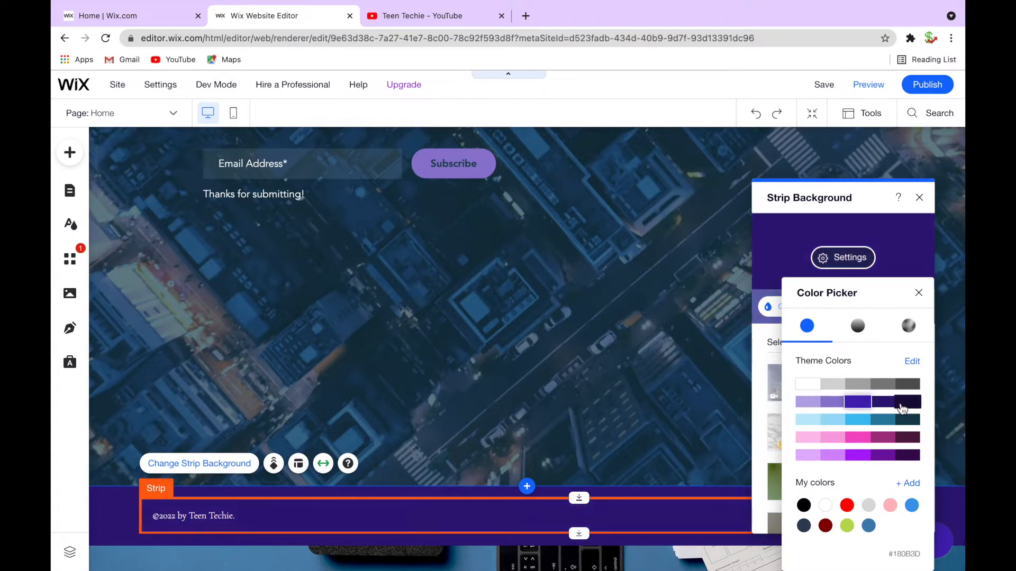
{"action": "left_click", "coordinate": [918, 293]}
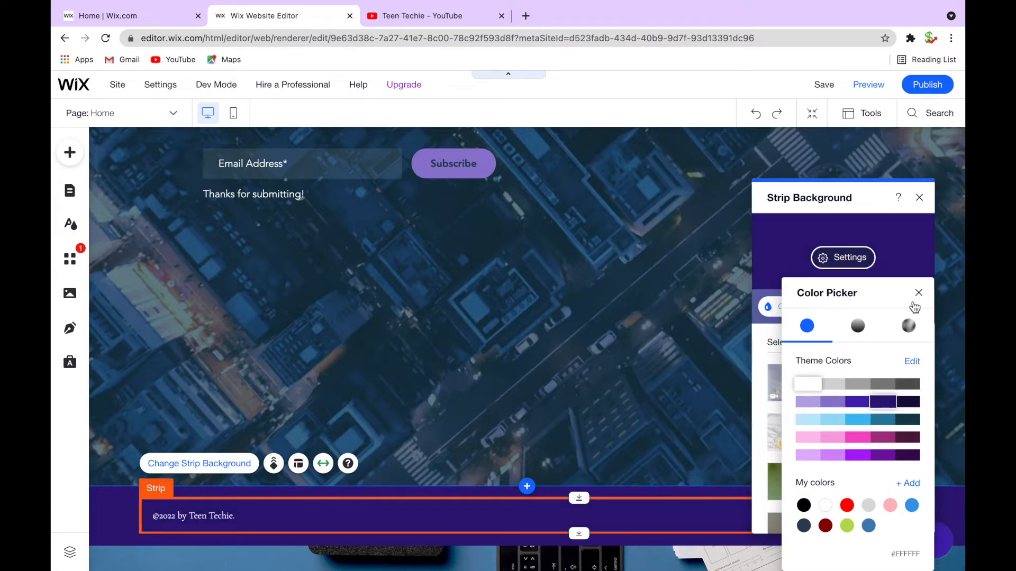
{"action": "scroll", "coordinate": [338, 341], "scroll_direction": "down", "scroll_amount": 3}
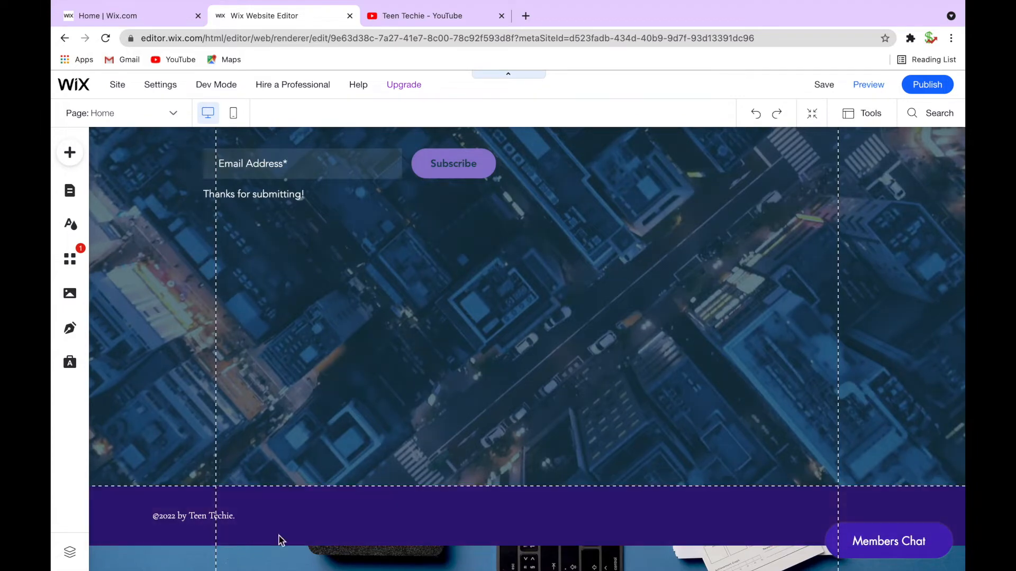
Replace the hero strip's background with a Wix video found by searching 'technology'
{"action": "scroll", "coordinate": [349, 508], "scroll_direction": "up", "scroll_amount": 5}
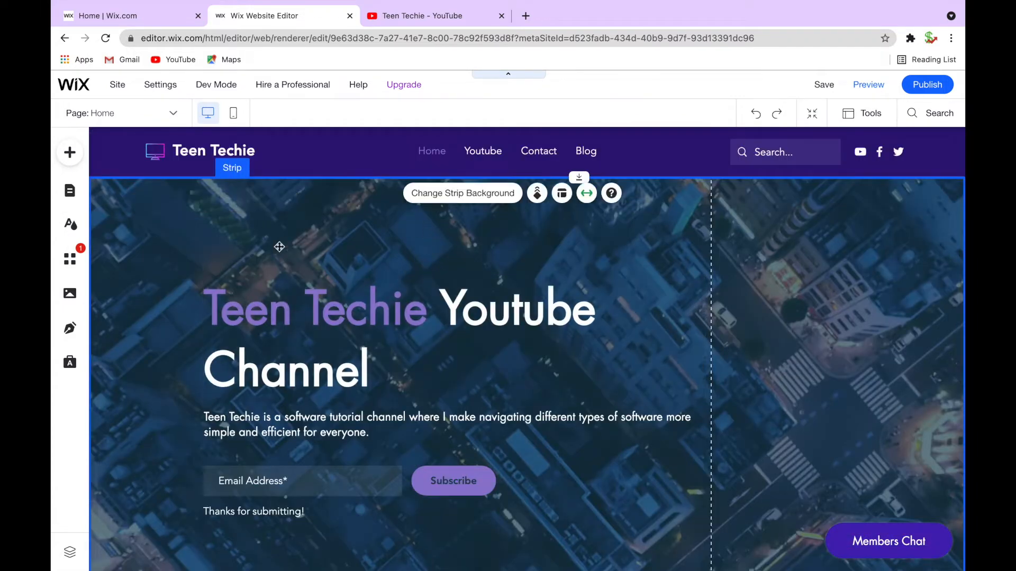
{"action": "left_click", "coordinate": [435, 194]}
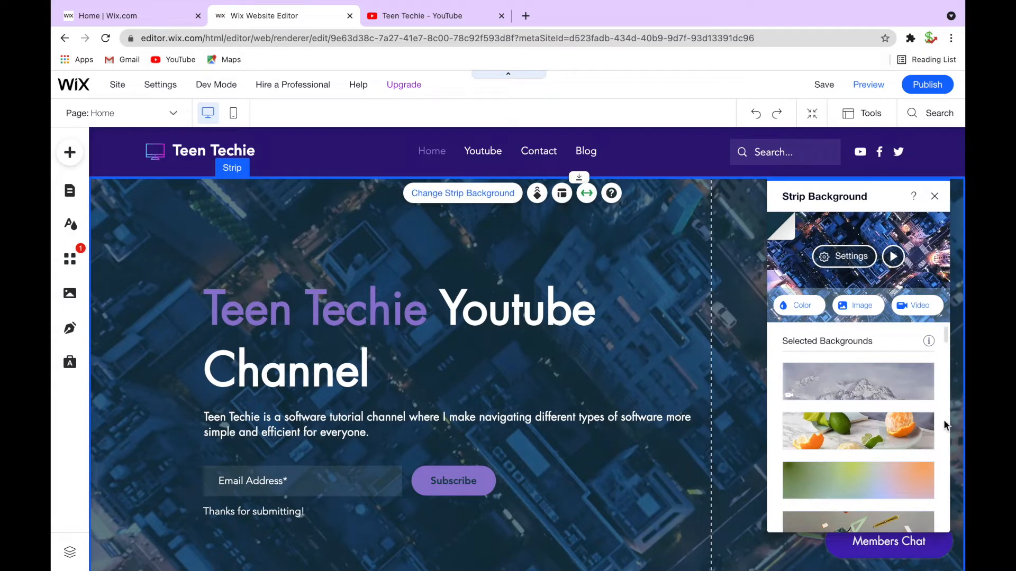
{"action": "scroll", "coordinate": [868, 455], "scroll_direction": "down", "scroll_amount": 5}
{"action": "scroll", "coordinate": [863, 466], "scroll_direction": "down", "scroll_amount": 10}
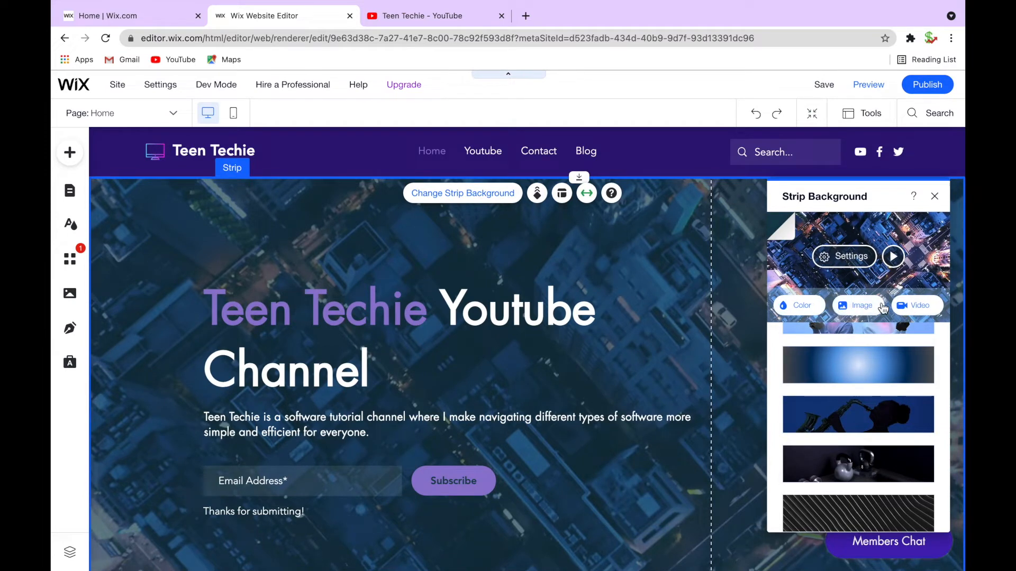
{"action": "left_click", "coordinate": [919, 310]}
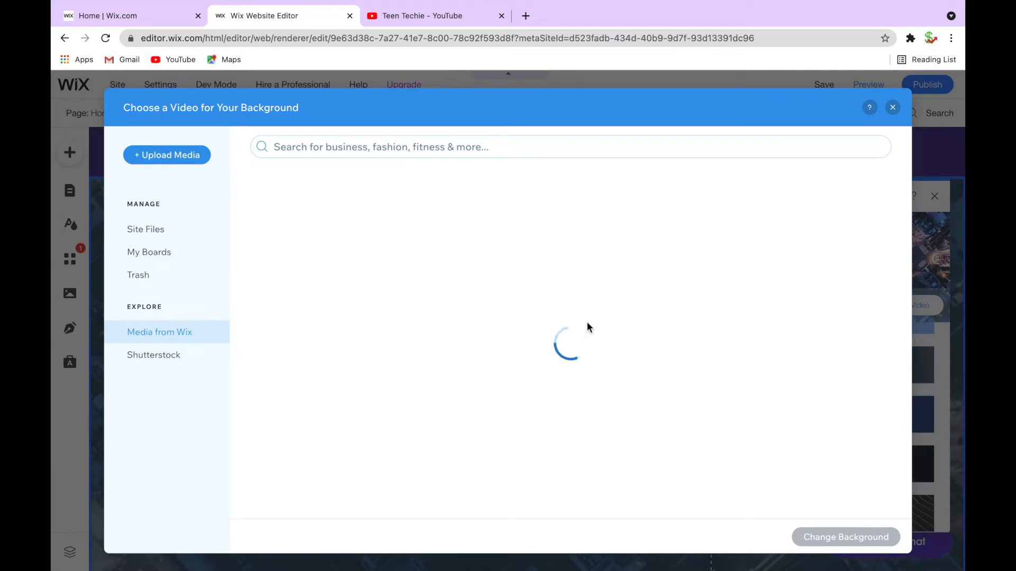
{"action": "left_click", "coordinate": [408, 147]}
{"action": "type", "text": "te"}
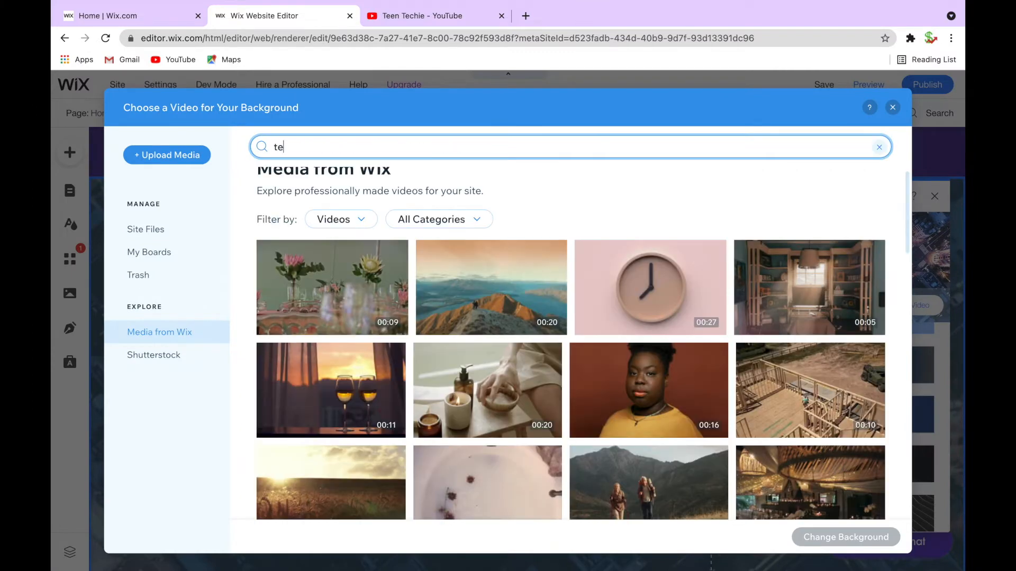
{"action": "type", "text": "chnology"}
{"action": "key", "text": "Return"}
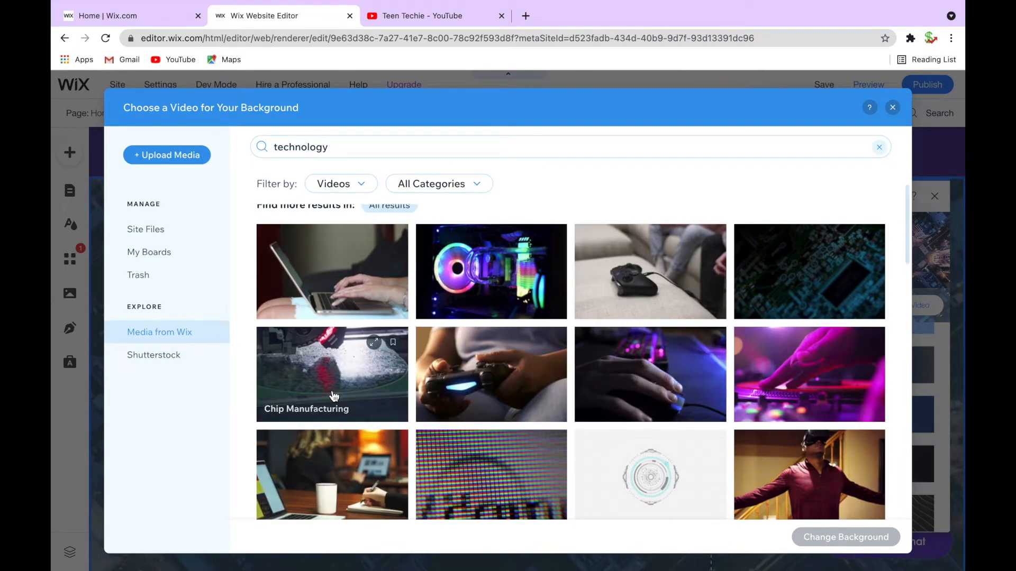
{"action": "scroll", "coordinate": [485, 412], "scroll_direction": "down", "scroll_amount": 1}
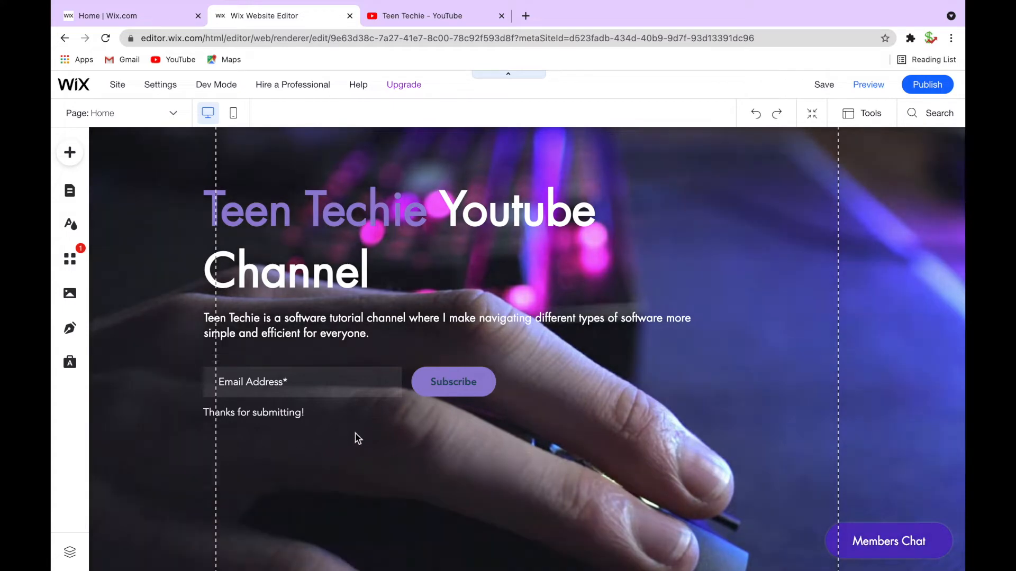
Delete the email subscription form beneath the subtitle
{"action": "scroll", "coordinate": [418, 390], "scroll_direction": "up", "scroll_amount": 2}
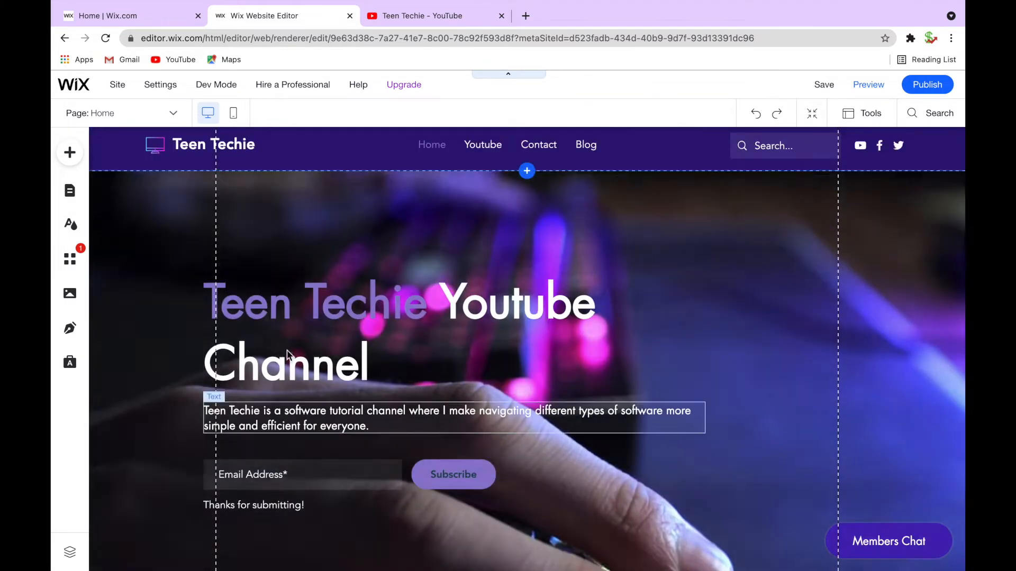
{"action": "scroll", "coordinate": [364, 365], "scroll_direction": "down", "scroll_amount": 1}
{"action": "scroll", "coordinate": [337, 432], "scroll_direction": "down", "scroll_amount": 3}
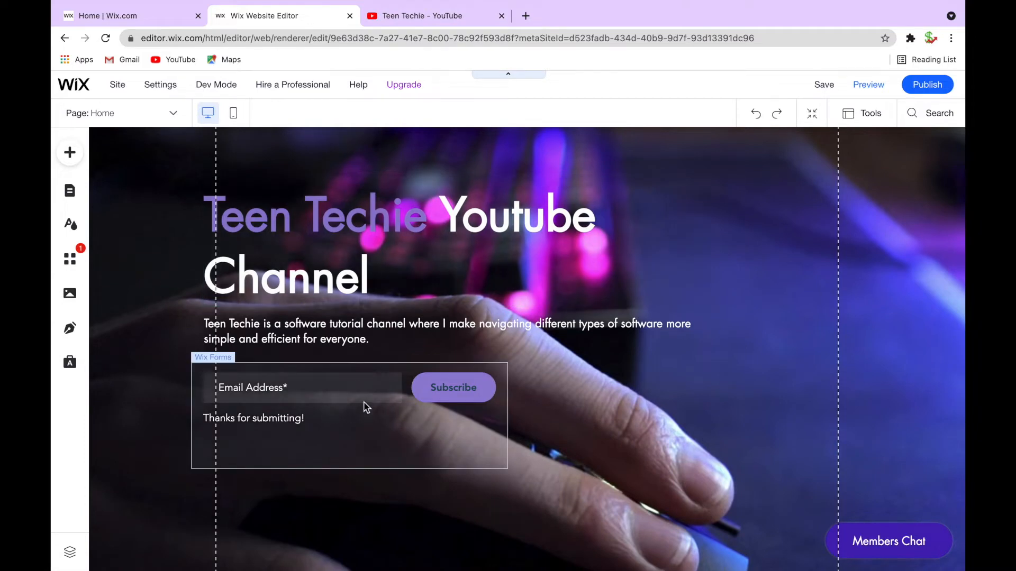
{"action": "left_click", "coordinate": [365, 405]}
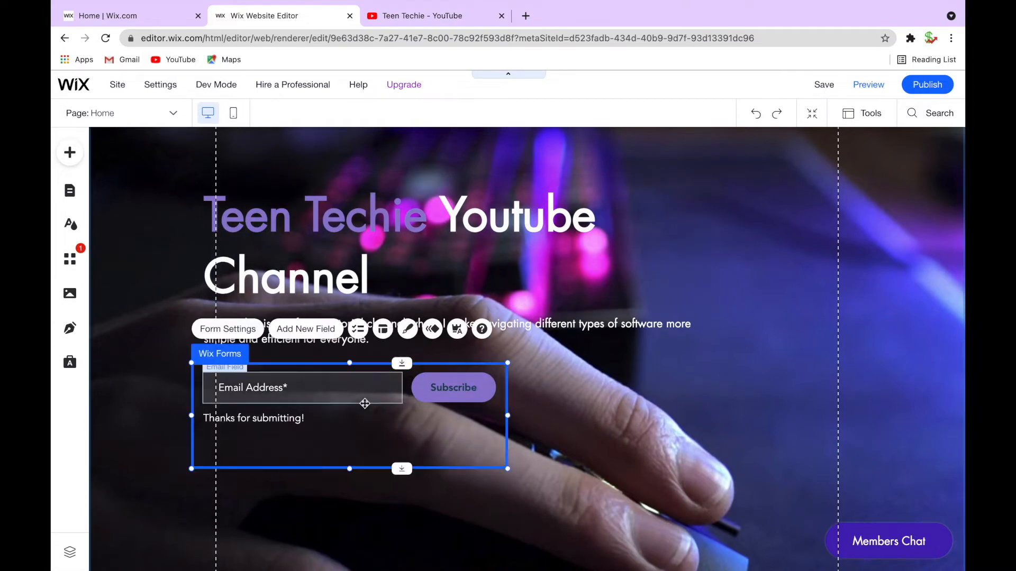
{"action": "key", "text": "Delete"}
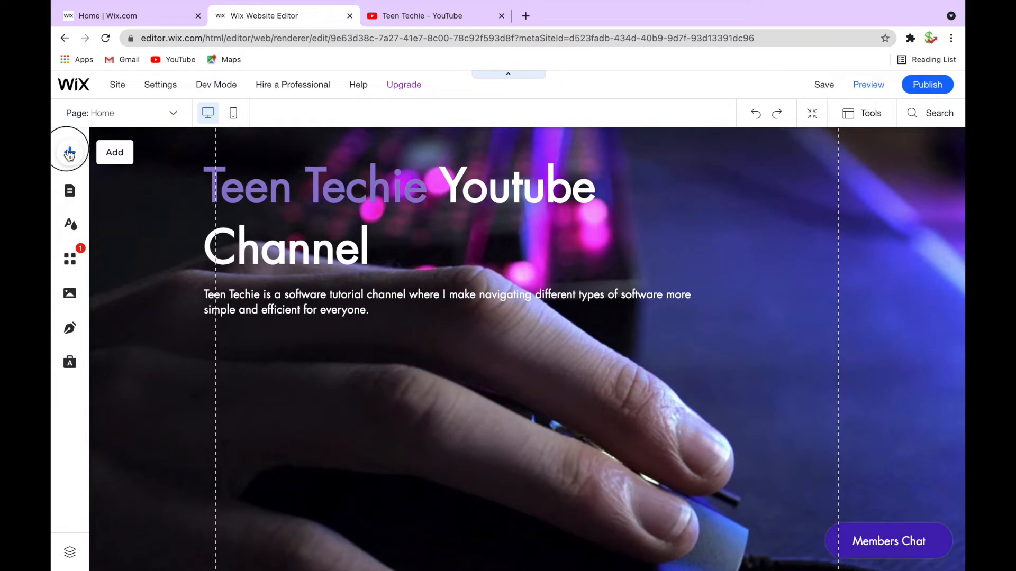
Add a purple themed button to the page and move it beneath the hero subtitle
{"action": "left_click", "coordinate": [70, 153]}
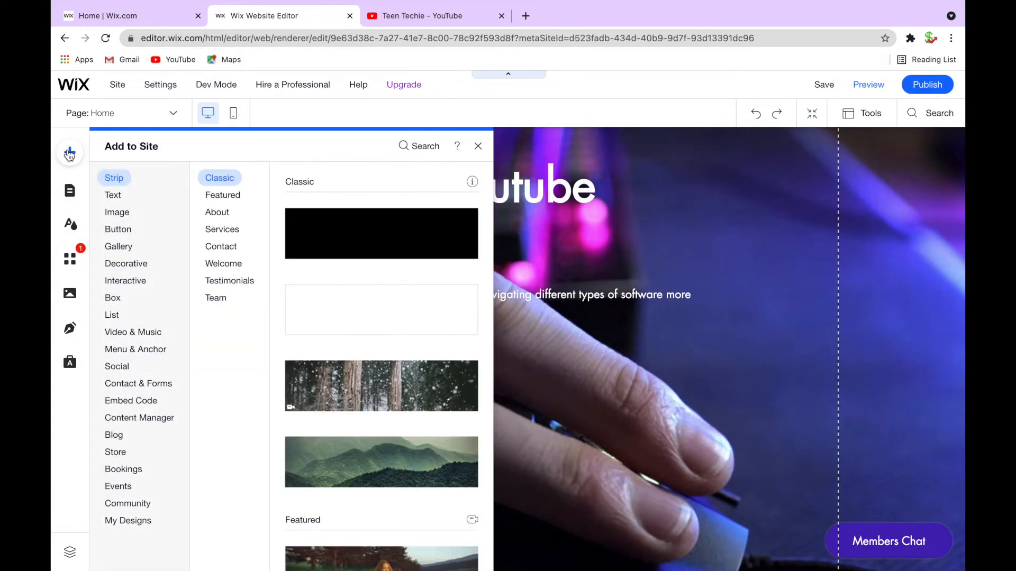
{"action": "left_click", "coordinate": [131, 349]}
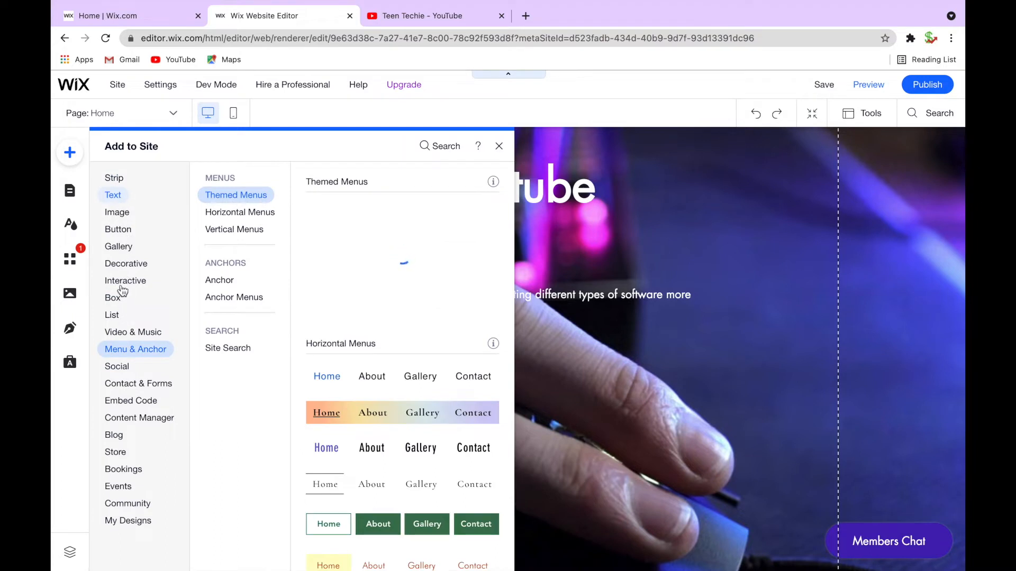
{"action": "left_click", "coordinate": [122, 233]}
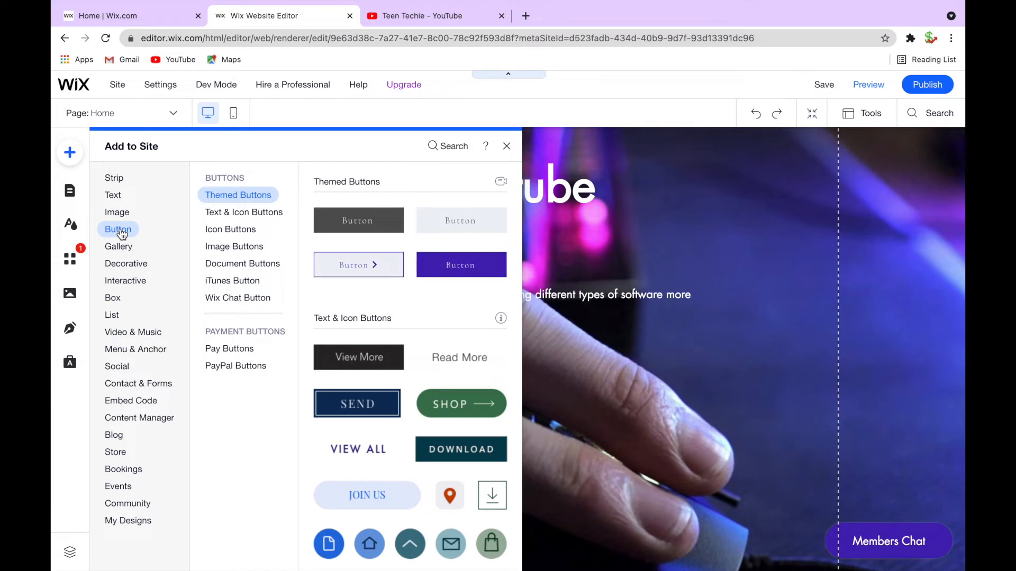
{"action": "scroll", "coordinate": [418, 443], "scroll_direction": "down", "scroll_amount": 1}
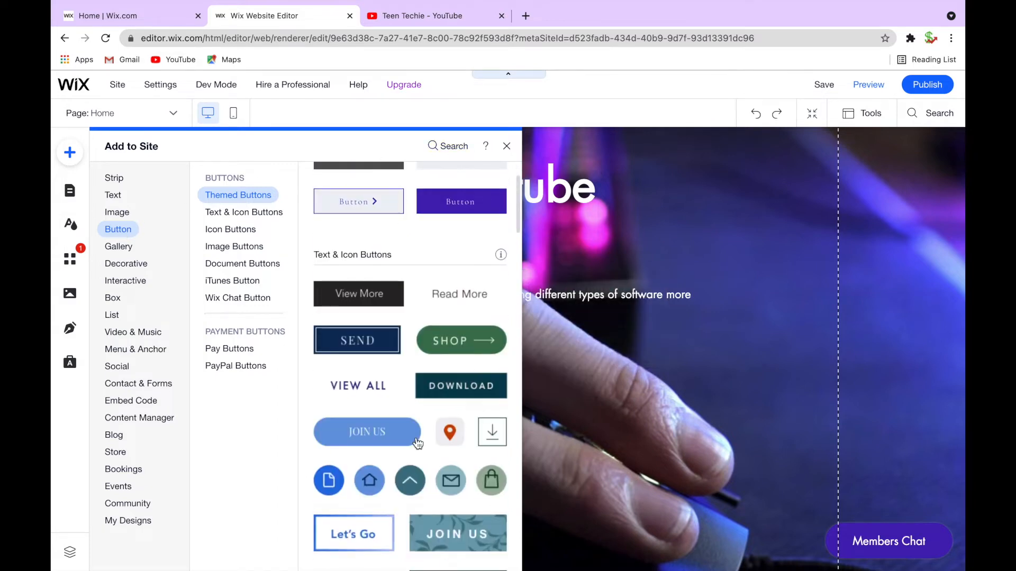
{"action": "scroll", "coordinate": [417, 443], "scroll_direction": "down", "scroll_amount": 1}
{"action": "scroll", "coordinate": [390, 363], "scroll_direction": "down", "scroll_amount": 4}
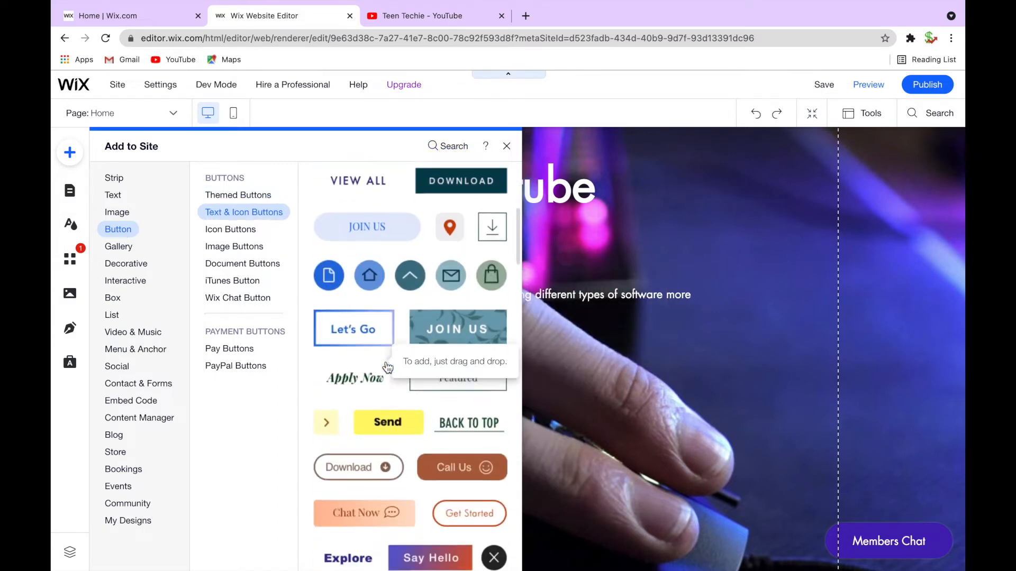
{"action": "scroll", "coordinate": [402, 345], "scroll_direction": "up", "scroll_amount": 3}
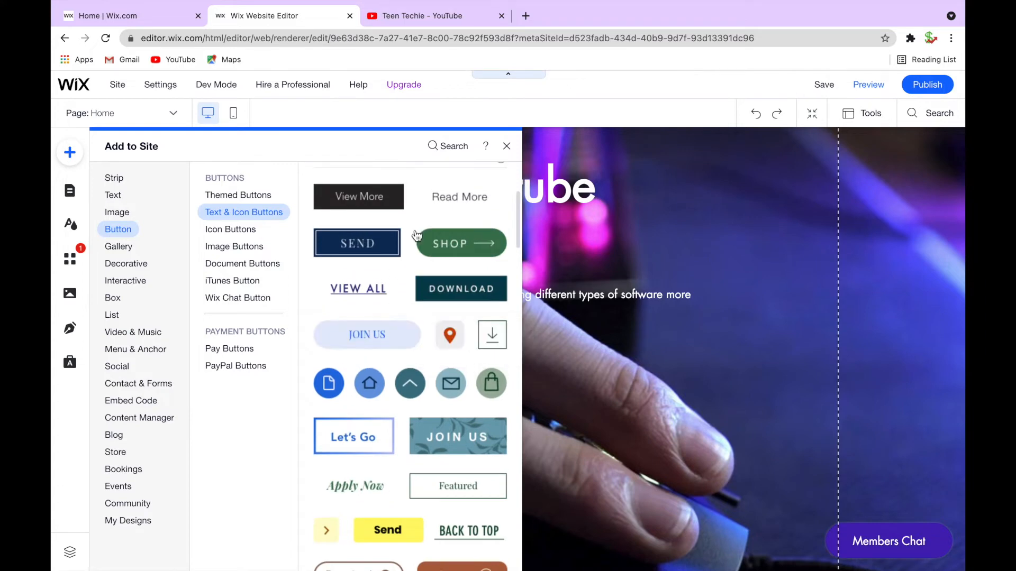
{"action": "scroll", "coordinate": [371, 200], "scroll_direction": "up", "scroll_amount": 3}
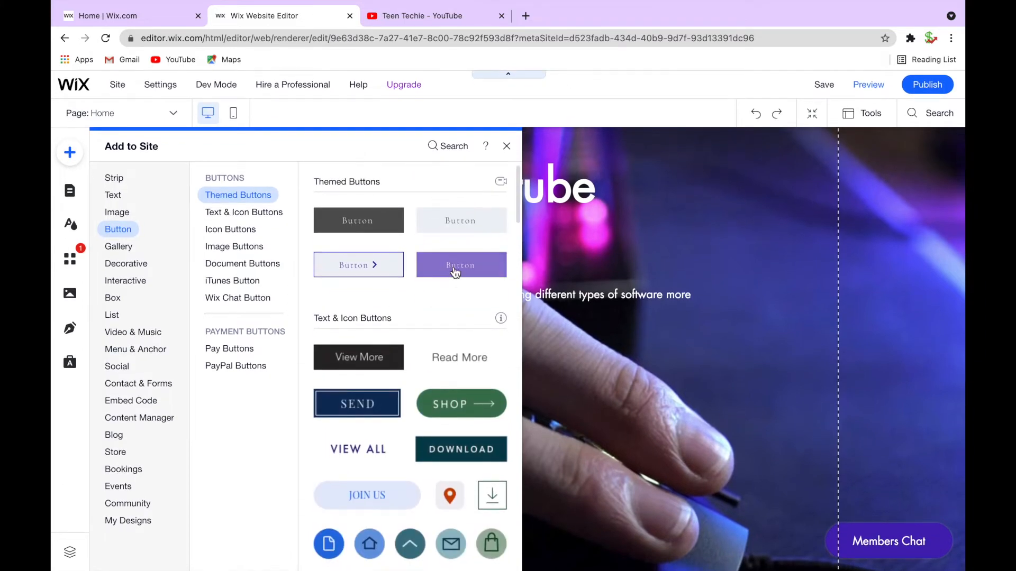
{"action": "left_click", "coordinate": [466, 267]}
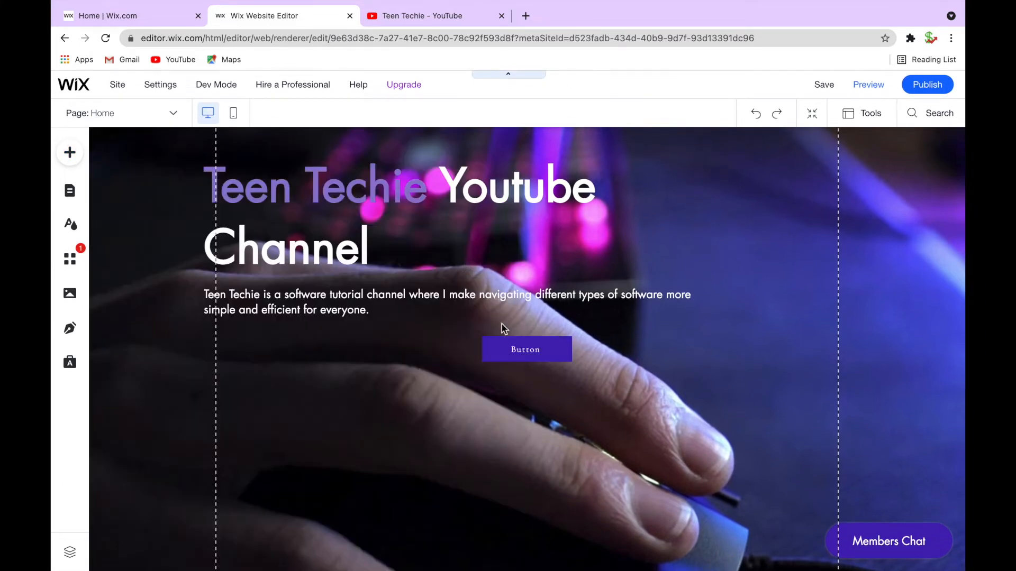
{"action": "left_click", "coordinate": [516, 347]}
{"action": "left_click_drag", "start_coordinate": [523, 349], "coordinate": [267, 470]}
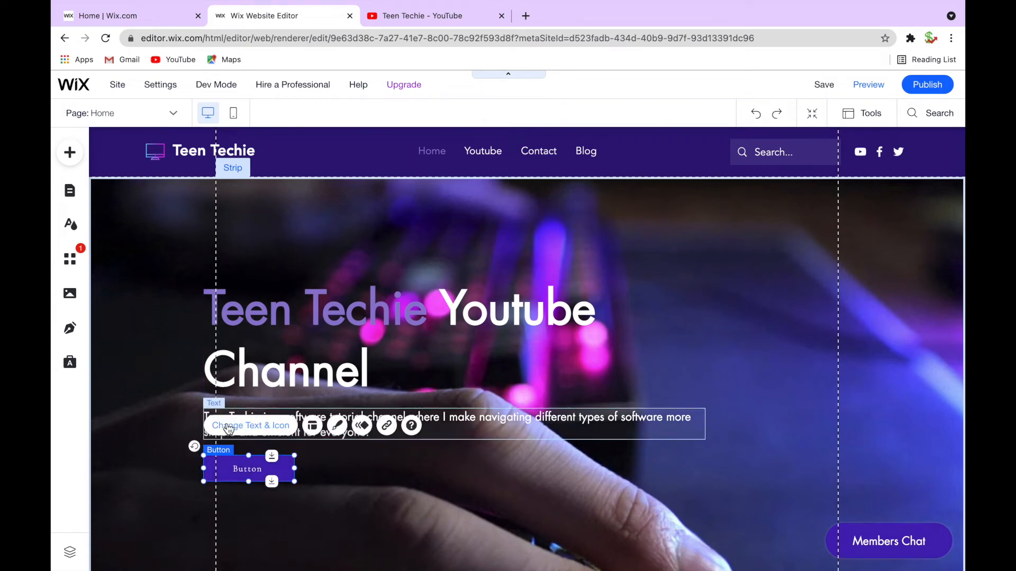
Label the button SUBSCRIBE and link it to the copied YouTube channel web address, opening in a new window
{"action": "left_click", "coordinate": [268, 426]}
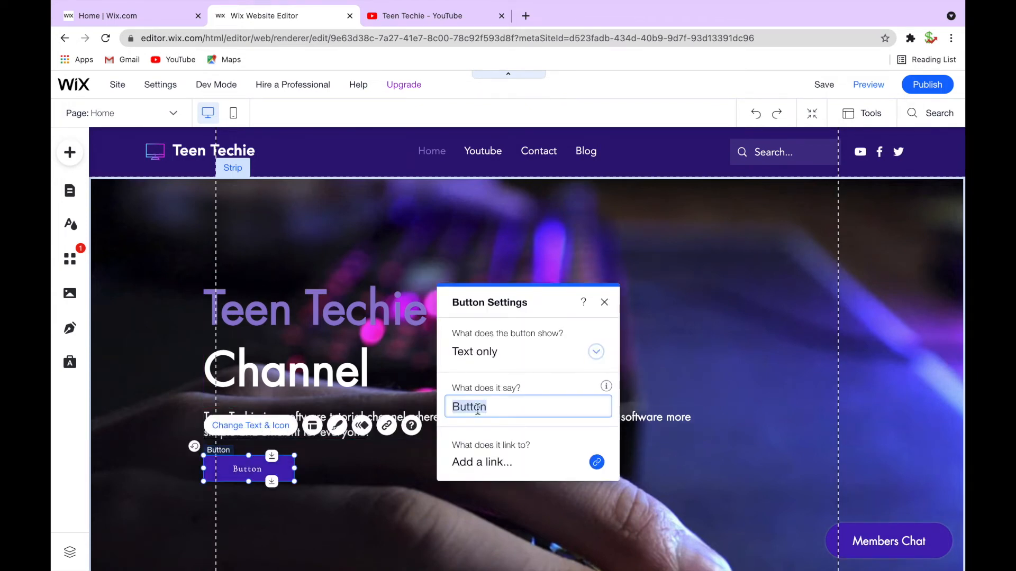
{"action": "type", "text": "SUBSCRIBE"}
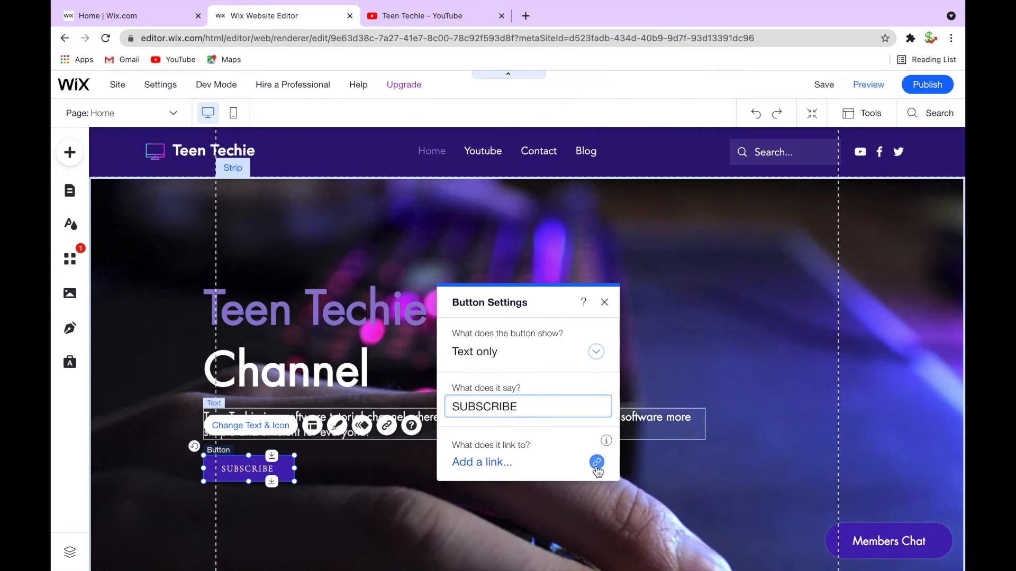
{"action": "left_click", "coordinate": [421, 17]}
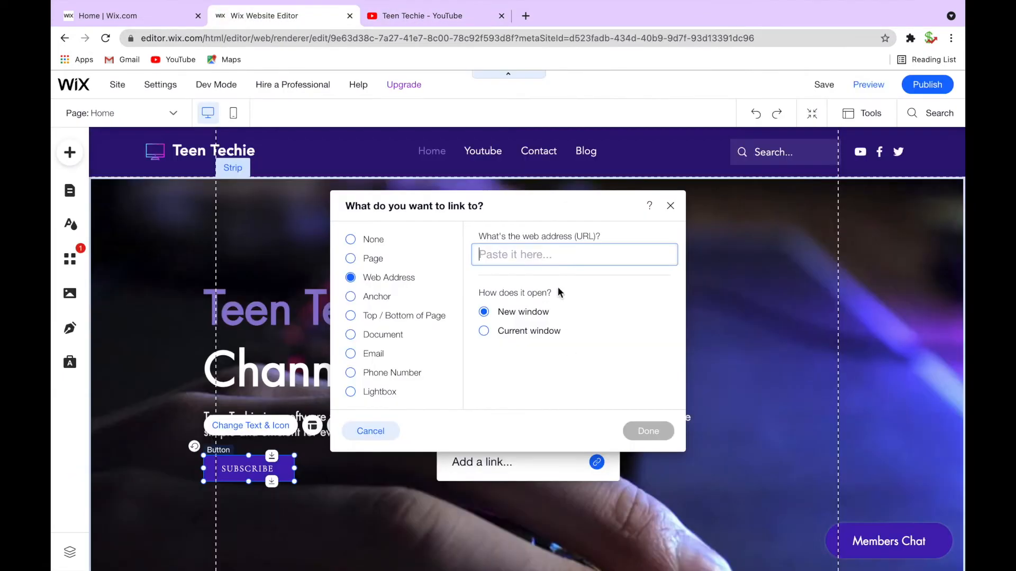
{"action": "type", "text": "https://www.youtube.com/c/TeenTechie/featured"}
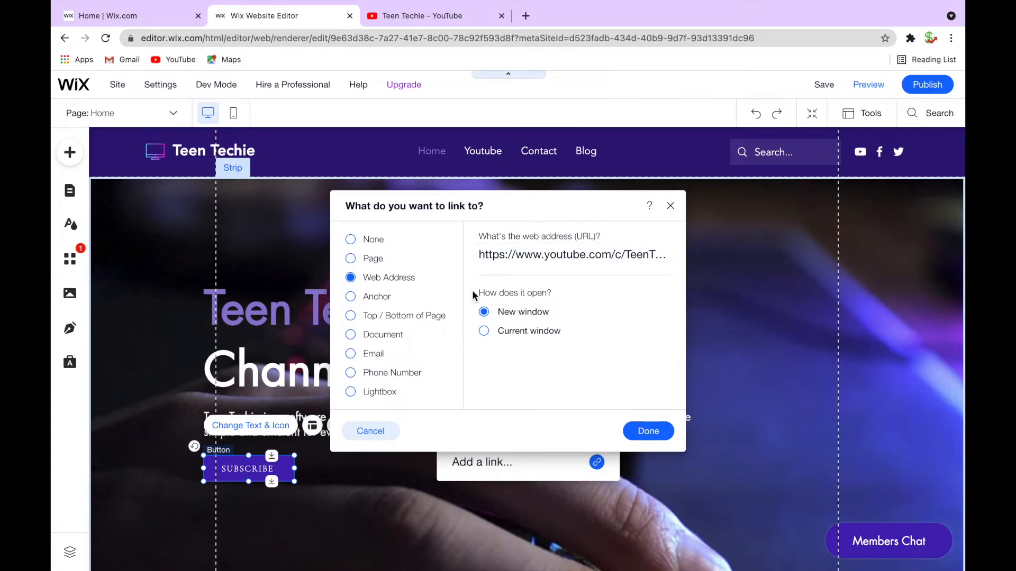
{"action": "left_click", "coordinate": [658, 437]}
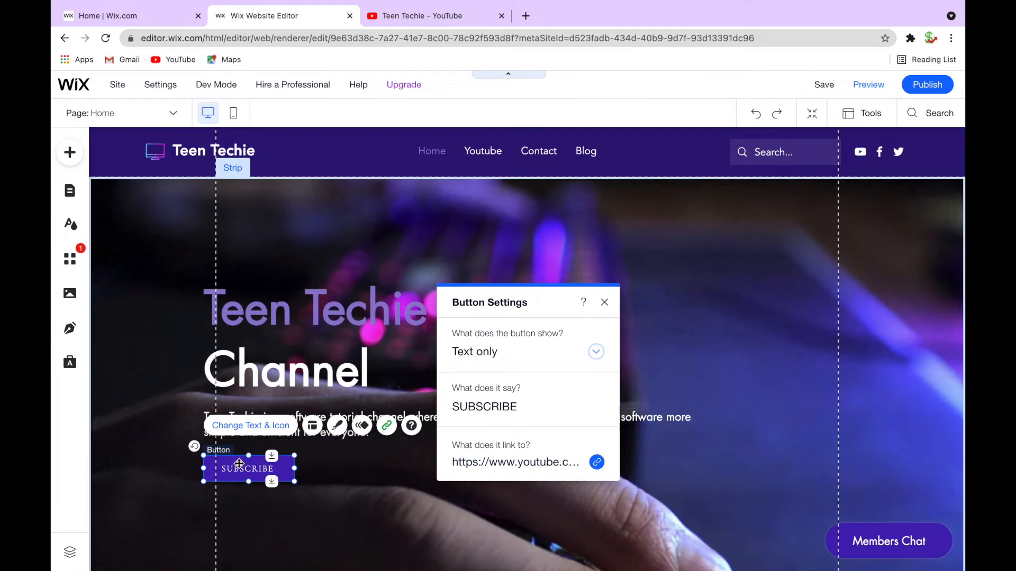
Set the button to show both text and icon, then move the settings panel aside
{"action": "left_click", "coordinate": [524, 351]}
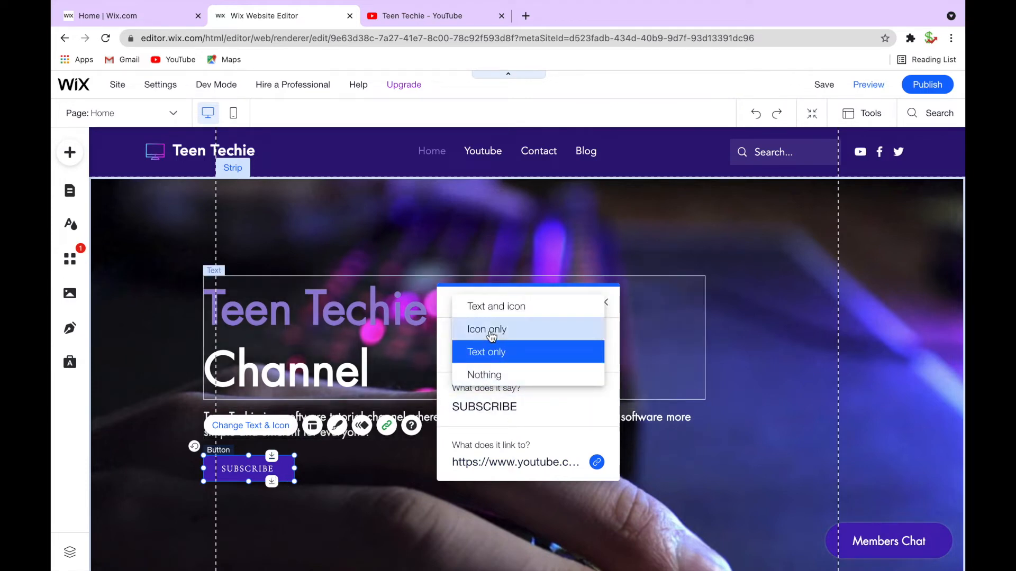
{"action": "left_click", "coordinate": [521, 310]}
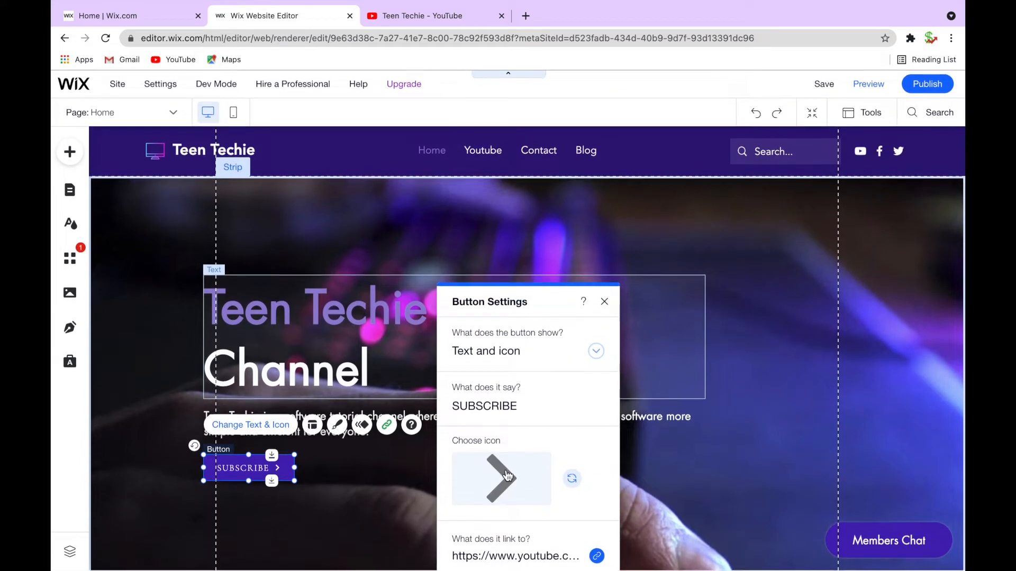
{"action": "left_click", "coordinate": [239, 469]}
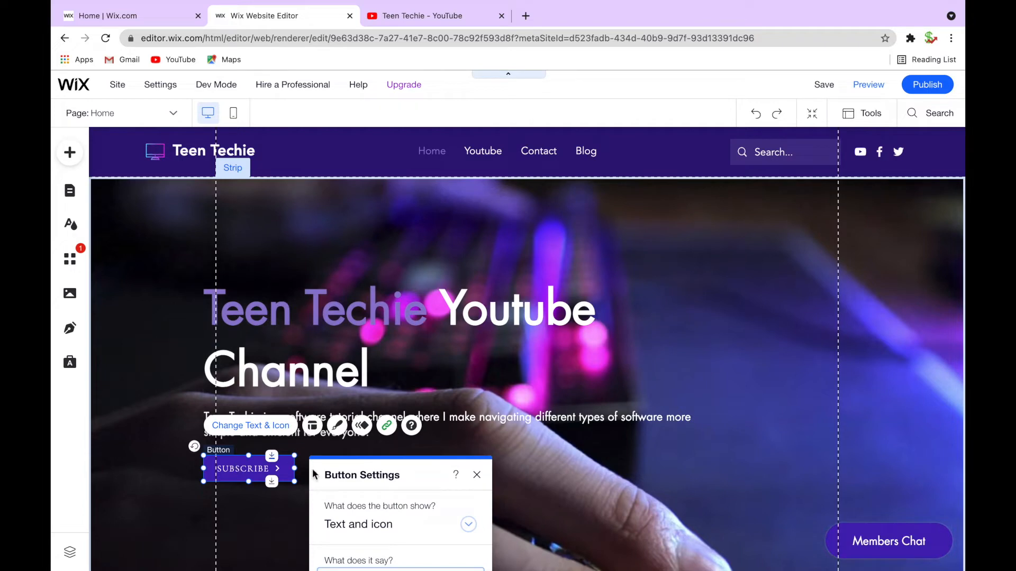
{"action": "left_click_drag", "start_coordinate": [381, 476], "coordinate": [538, 326]}
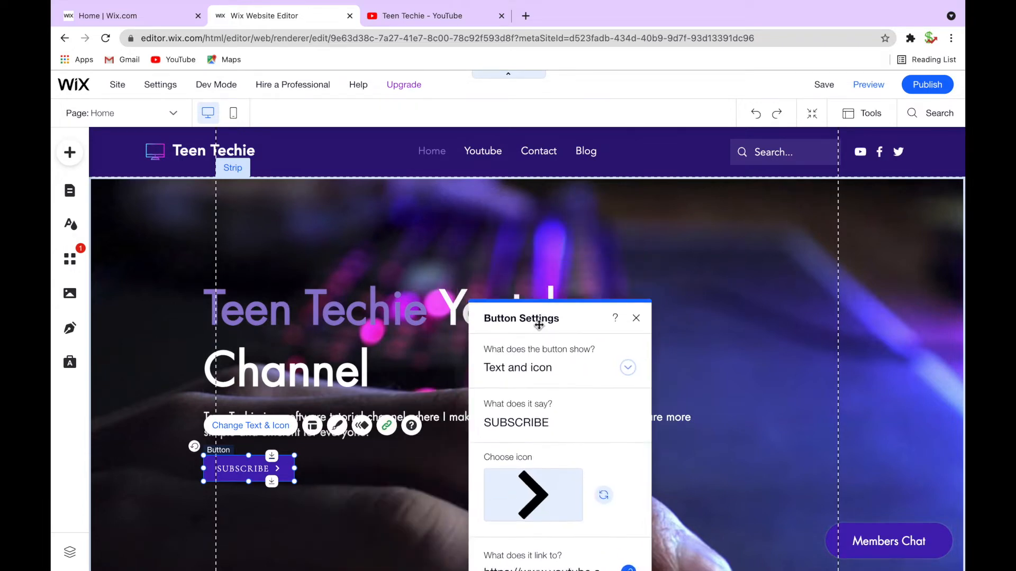
Customize the button's text design to use the Futura font in bold
{"action": "left_click", "coordinate": [338, 426]}
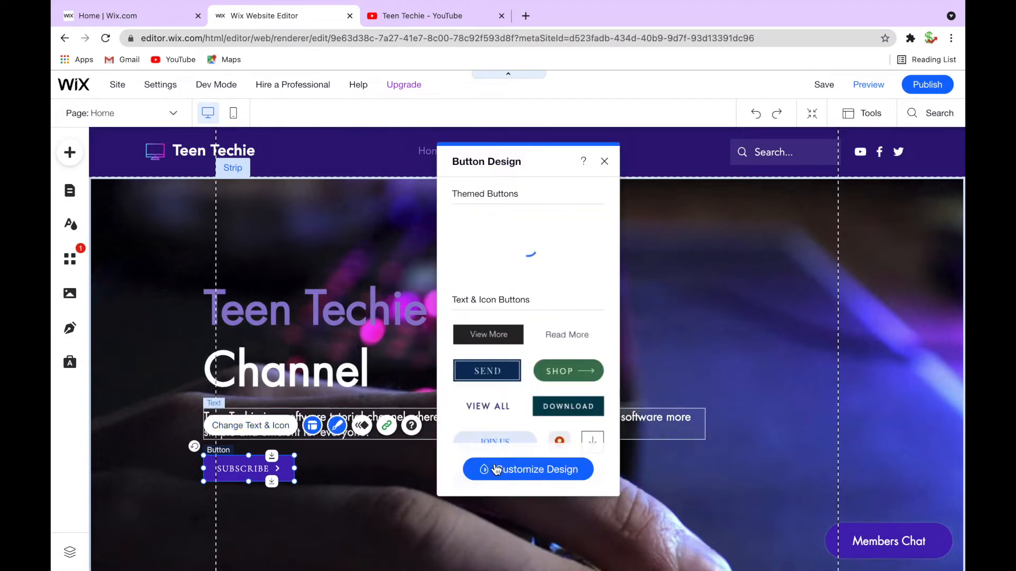
{"action": "left_click", "coordinate": [496, 469]}
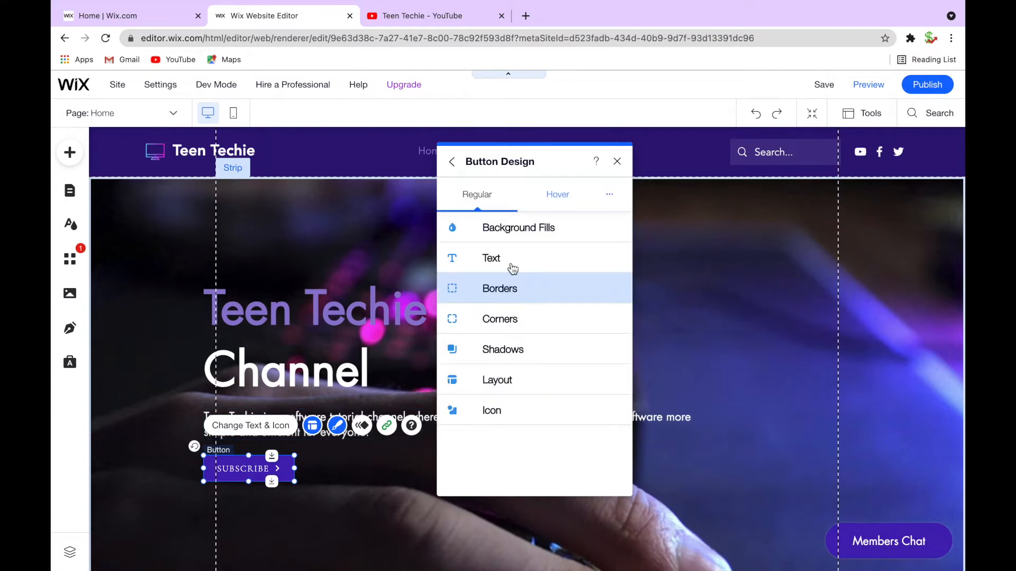
{"action": "left_click", "coordinate": [497, 262]}
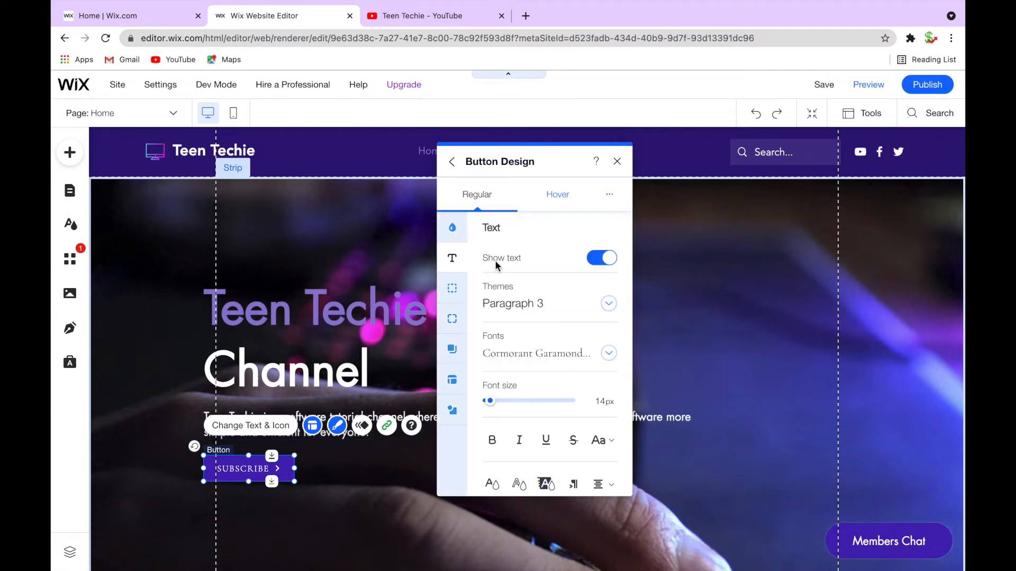
{"action": "left_click", "coordinate": [608, 354]}
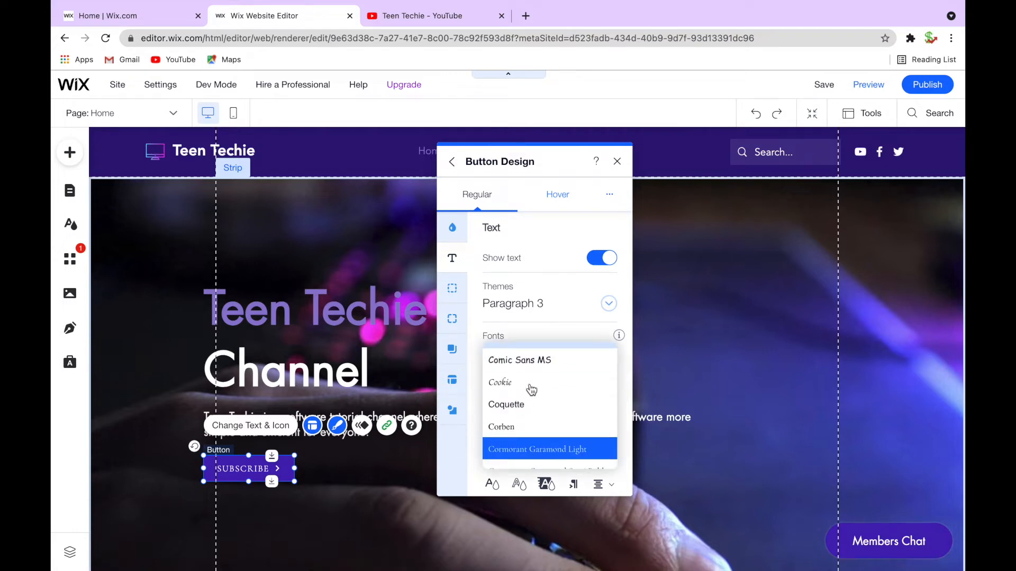
{"action": "scroll", "coordinate": [531, 390], "scroll_direction": "down", "scroll_amount": 5}
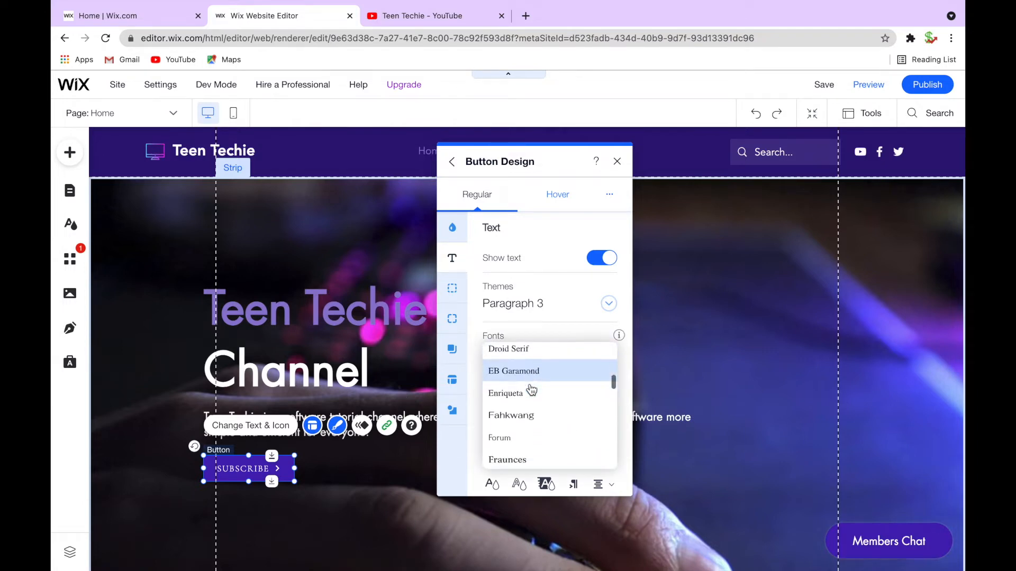
{"action": "left_click", "coordinate": [523, 457]}
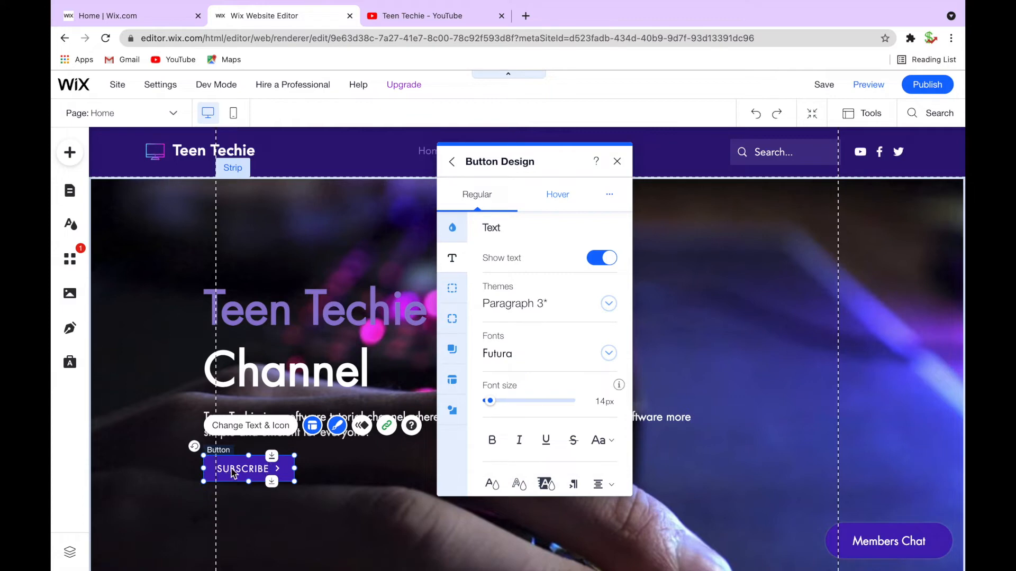
{"action": "left_click", "coordinate": [492, 440]}
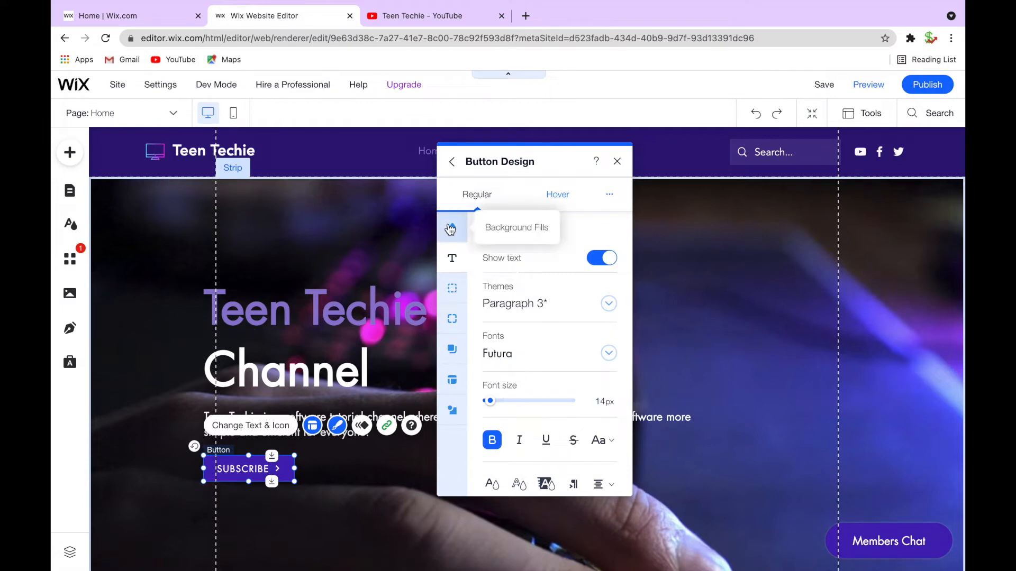
Lower the button's background fill opacity to 76%
{"action": "left_click", "coordinate": [450, 229]}
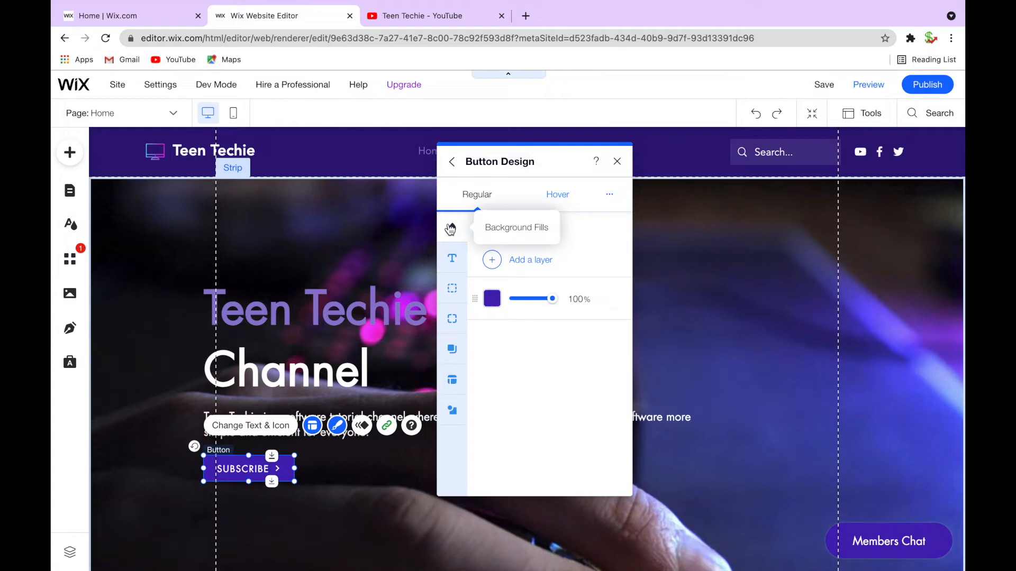
{"action": "left_click", "coordinate": [541, 300]}
{"action": "left_click", "coordinate": [546, 298]}
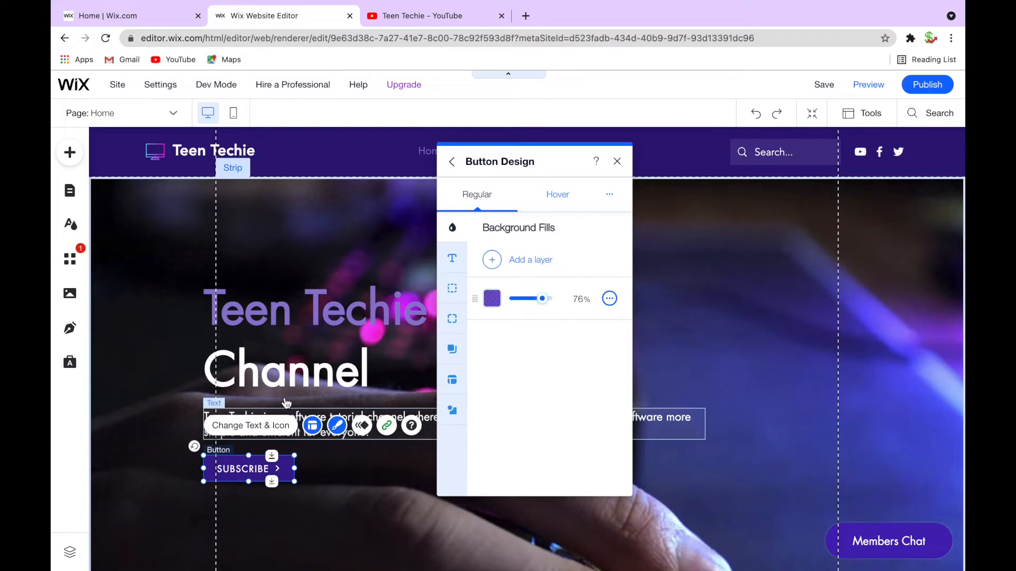
Give the button a solid white border 1 px wide
{"action": "left_click", "coordinate": [453, 291]}
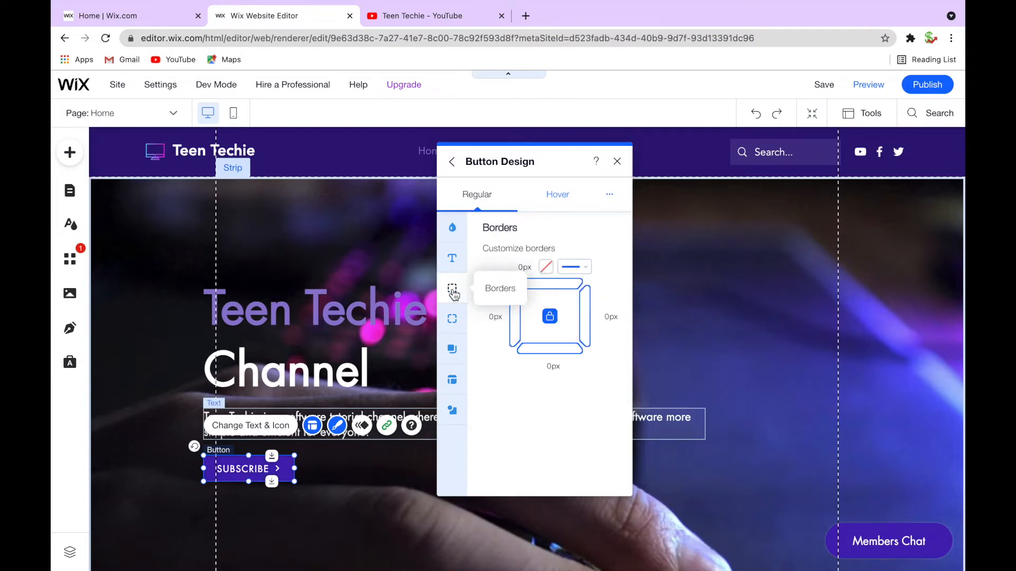
{"action": "left_click", "coordinate": [590, 272]}
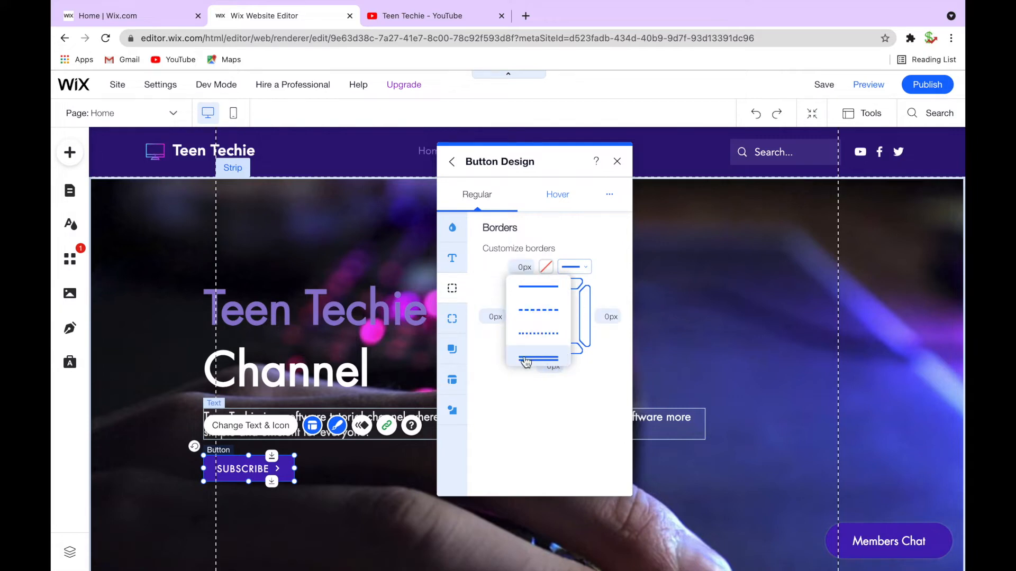
{"action": "left_click", "coordinate": [512, 408]}
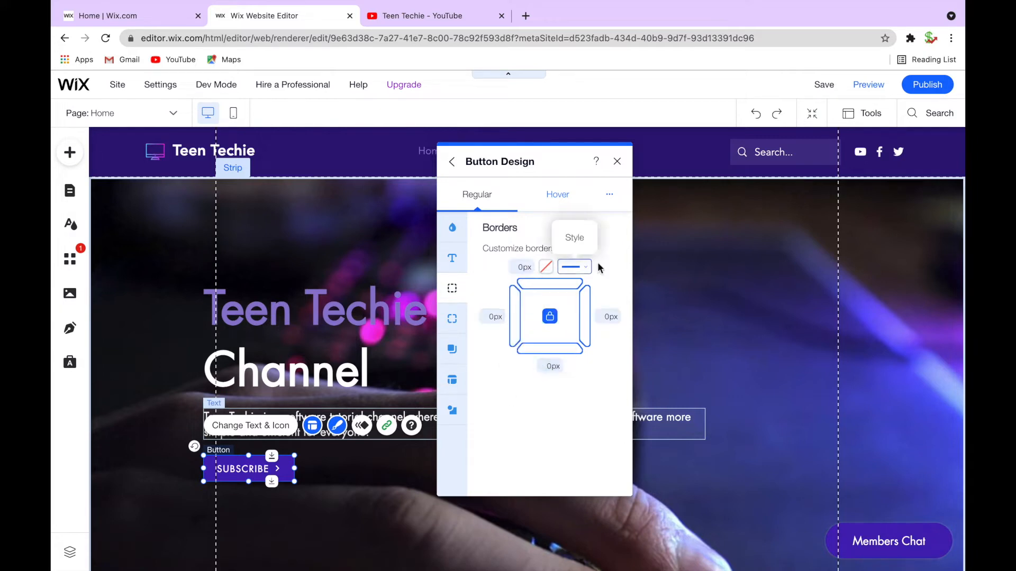
{"action": "left_click", "coordinate": [546, 268]}
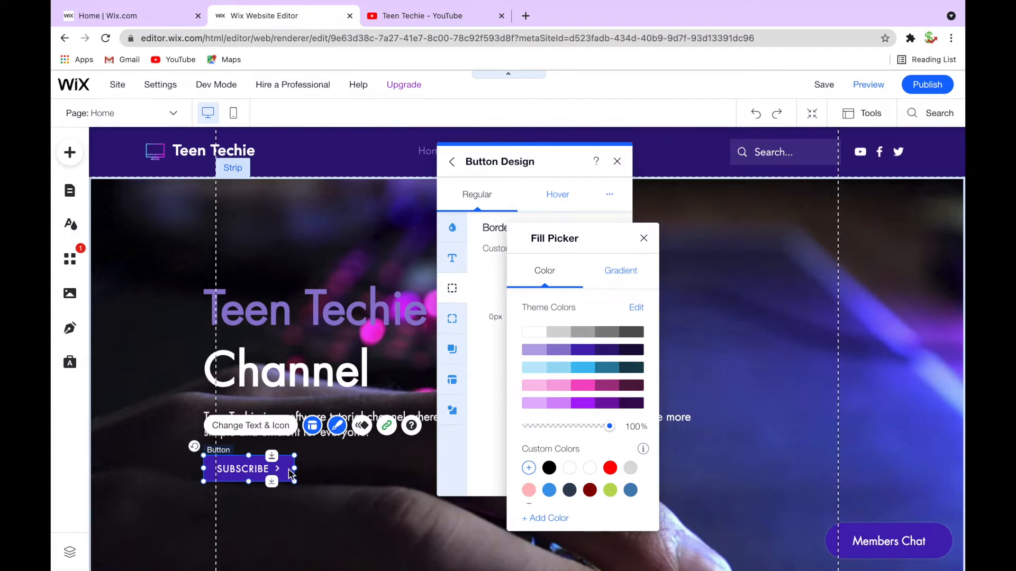
{"action": "left_click", "coordinate": [538, 334]}
{"action": "left_click", "coordinate": [643, 239]}
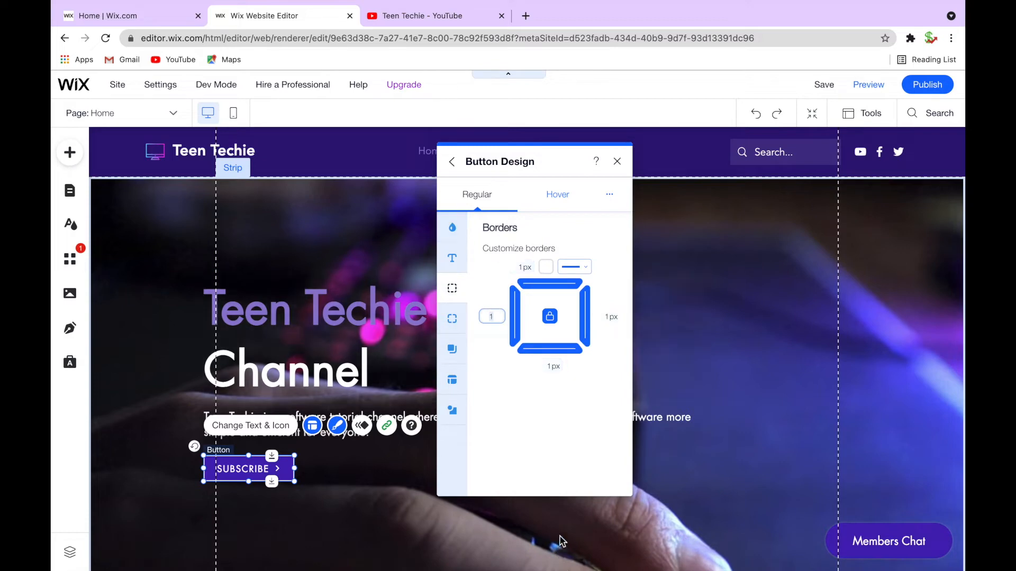
{"action": "left_click", "coordinate": [492, 316]}
{"action": "type", "text": "2"}
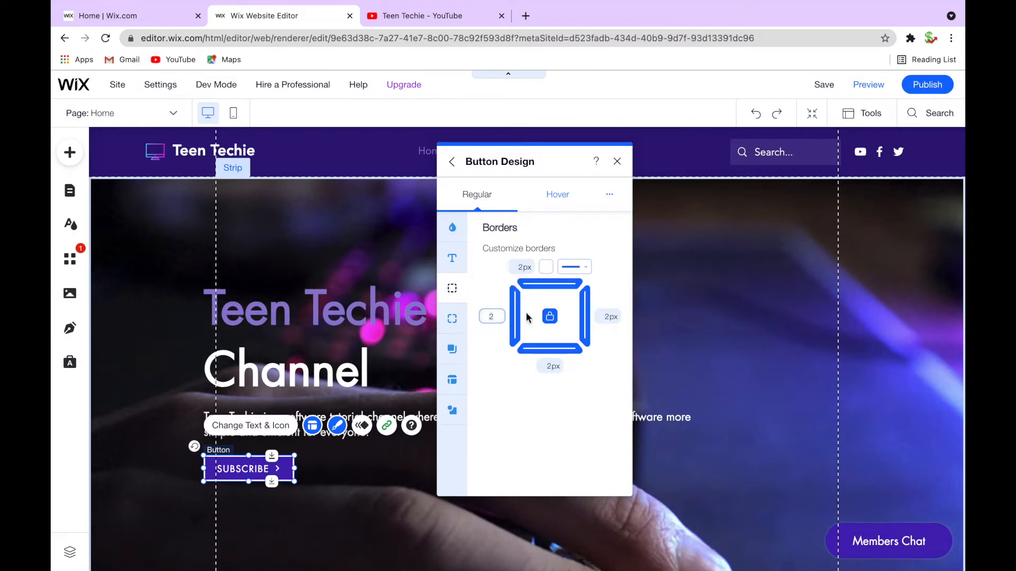
{"action": "type", "text": "1"}
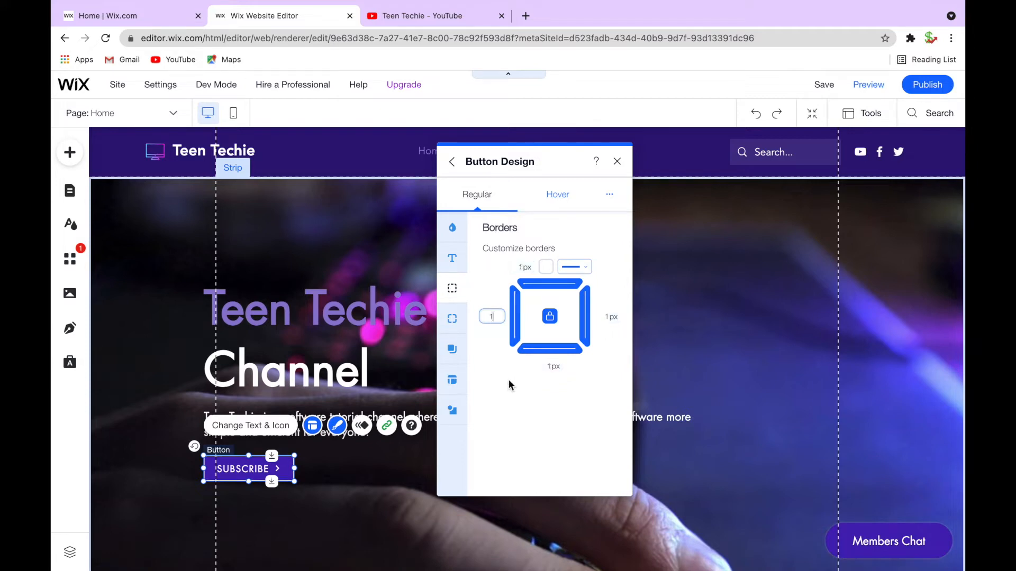
{"action": "left_click", "coordinate": [508, 382]}
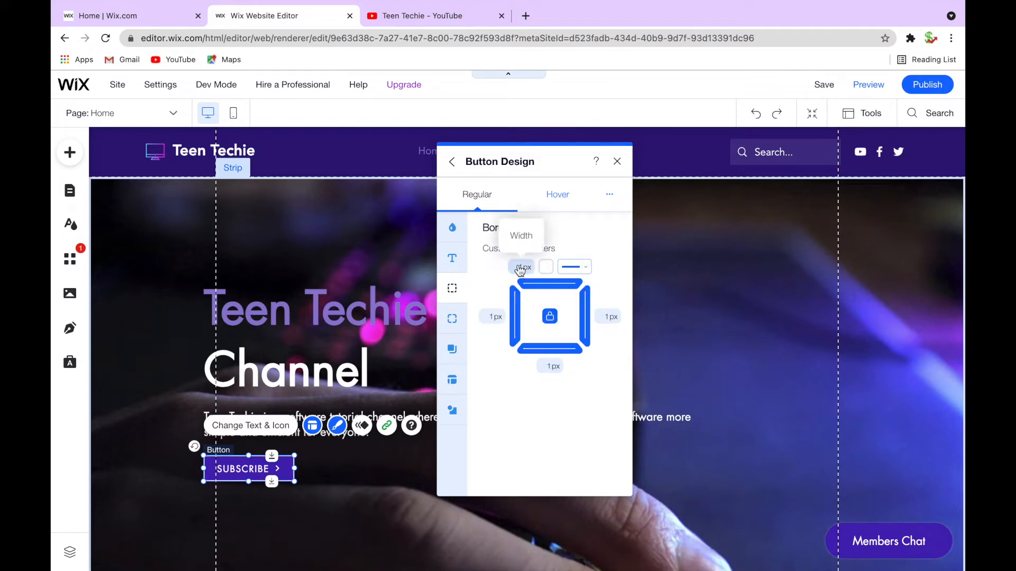
Round the button's corners by setting the corner radius to 10 px
{"action": "left_click", "coordinate": [452, 319]}
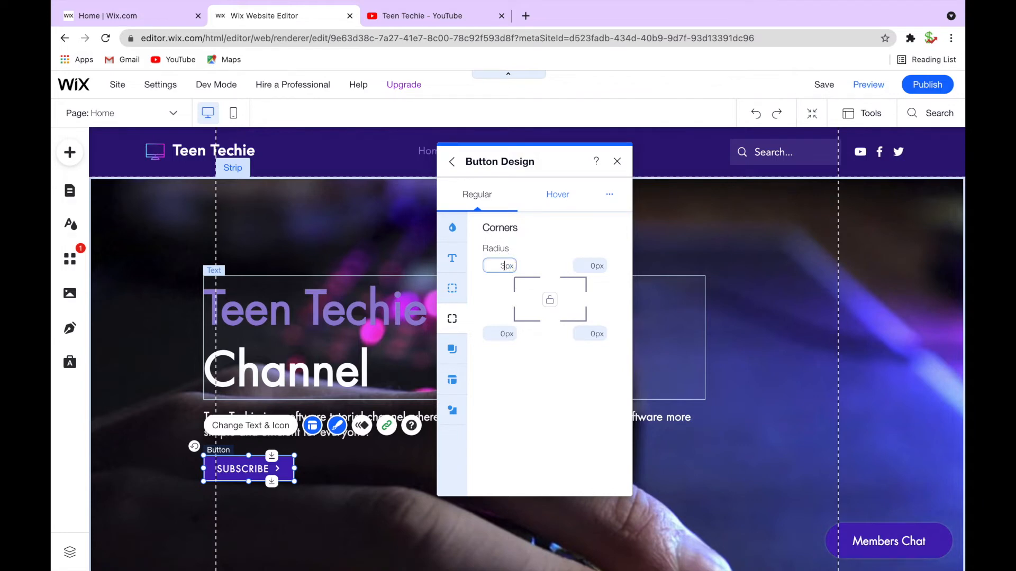
{"action": "key", "text": "BackSpace"}
{"action": "type", "text": "10"}
{"action": "left_click", "coordinate": [535, 251]}
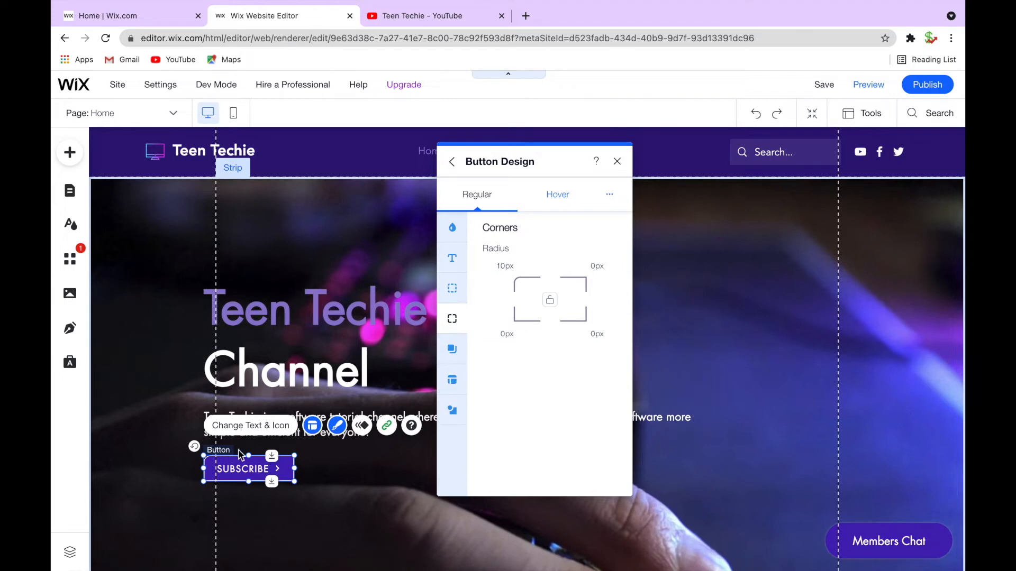
{"action": "left_click", "coordinate": [593, 266]}
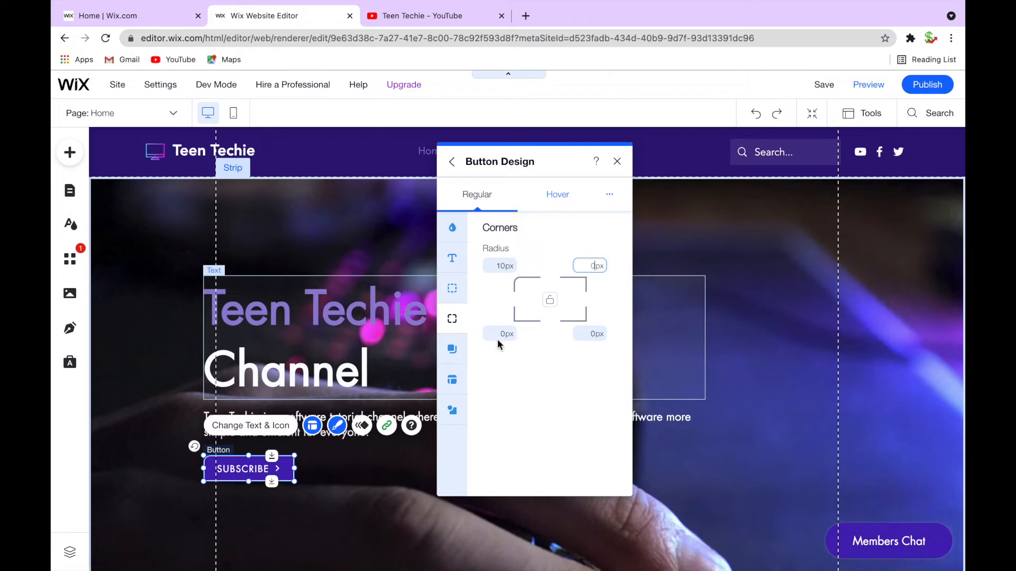
{"action": "type", "text": "1"}
{"action": "left_click", "coordinate": [500, 335]}
{"action": "type", "text": "1"}
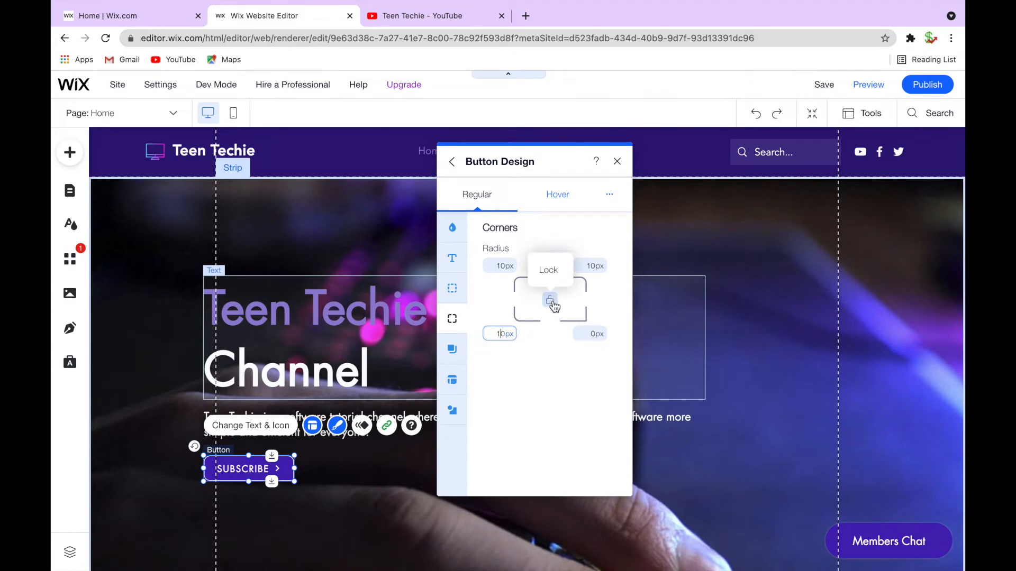
{"action": "left_click", "coordinate": [591, 333]}
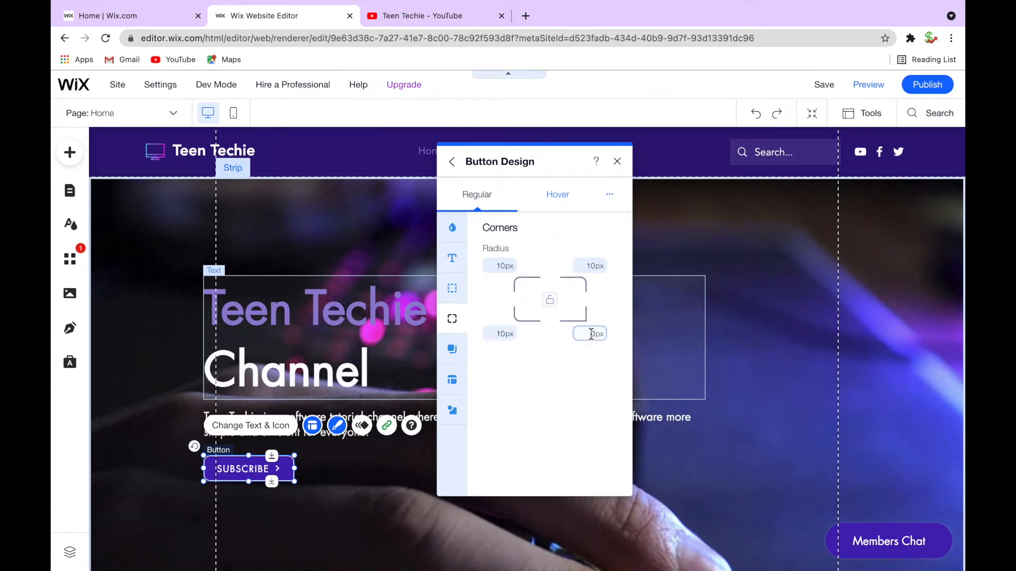
Try placing the icon before the button text, then restore the text-then-icon position
{"action": "scroll", "coordinate": [524, 319], "scroll_direction": "down", "scroll_amount": 1}
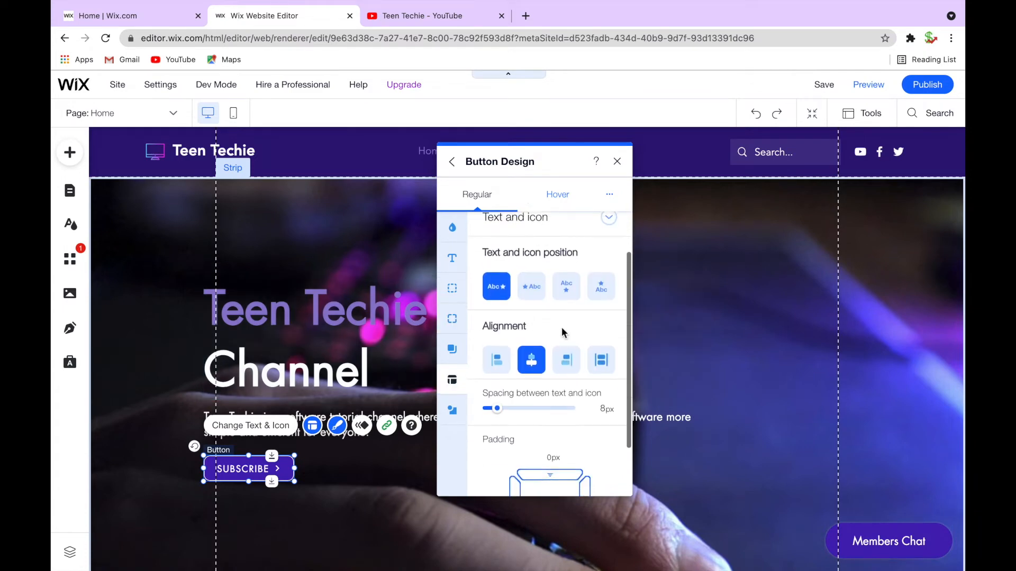
{"action": "scroll", "coordinate": [555, 331], "scroll_direction": "up", "scroll_amount": 1}
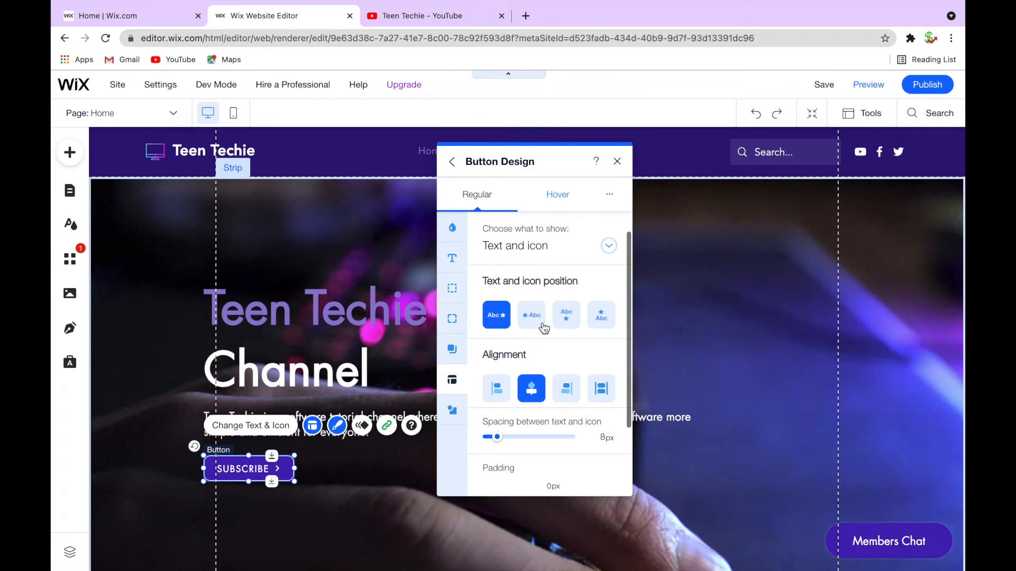
{"action": "left_click", "coordinate": [532, 317]}
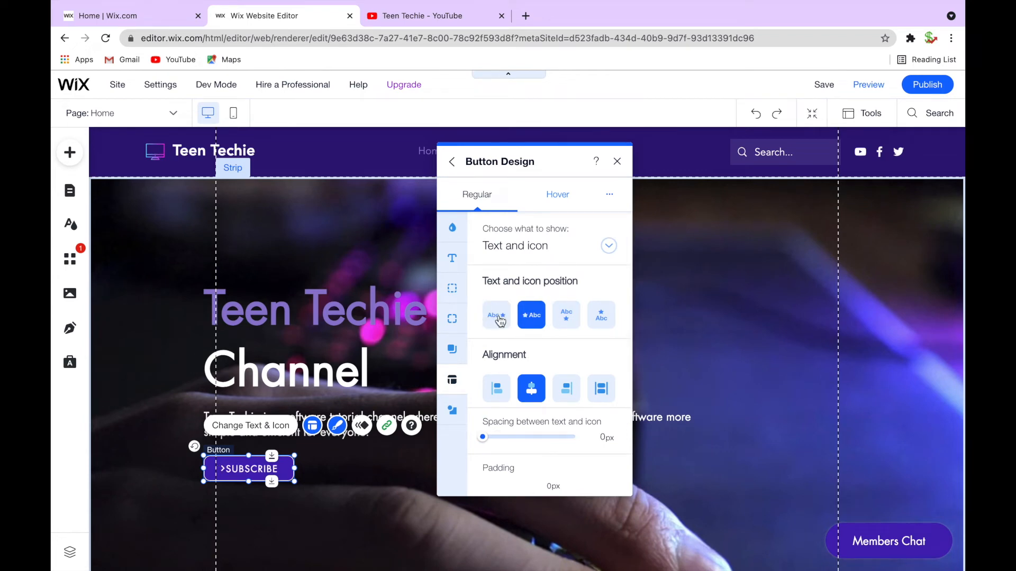
{"action": "left_click", "coordinate": [500, 320]}
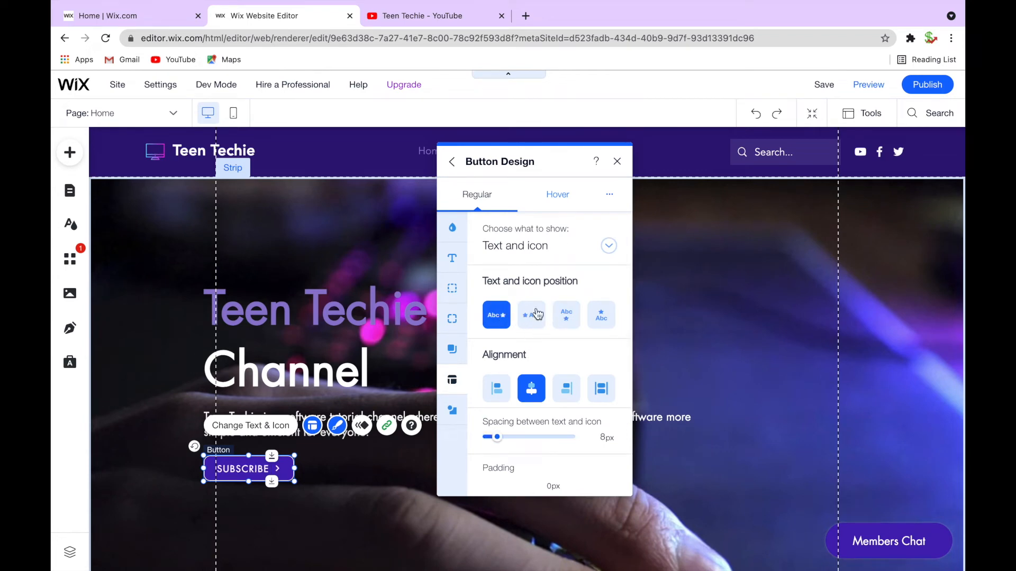
Set the spacing between the button's text and icon to 10 px
{"action": "scroll", "coordinate": [547, 329], "scroll_direction": "down", "scroll_amount": 2}
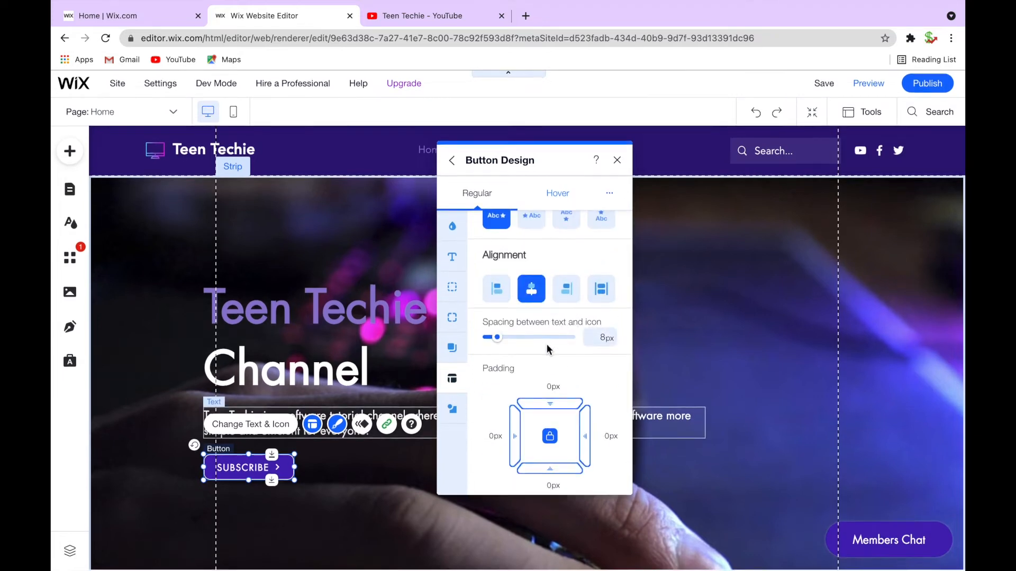
{"action": "left_click", "coordinate": [510, 339]}
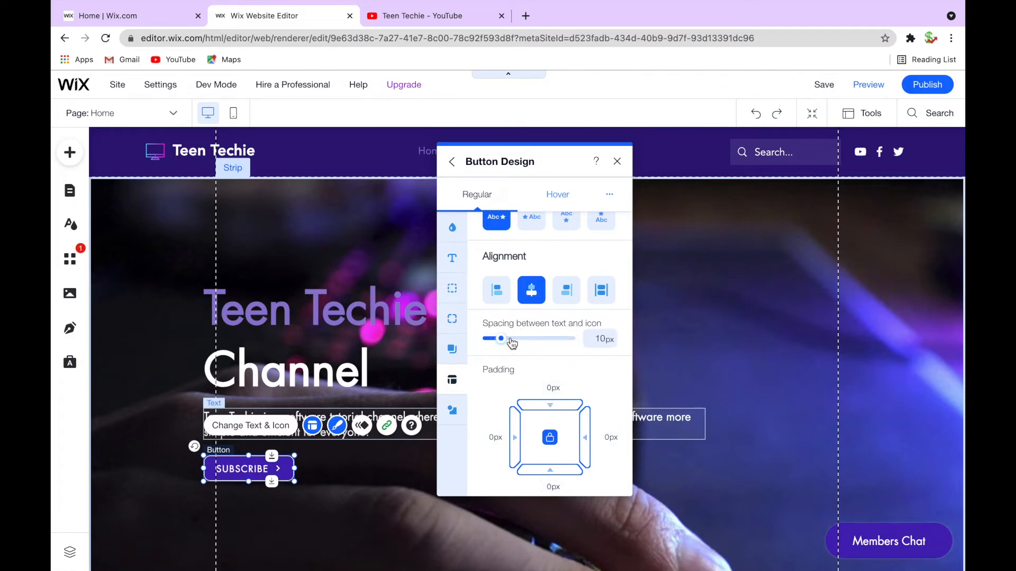
{"action": "left_click", "coordinate": [511, 339]}
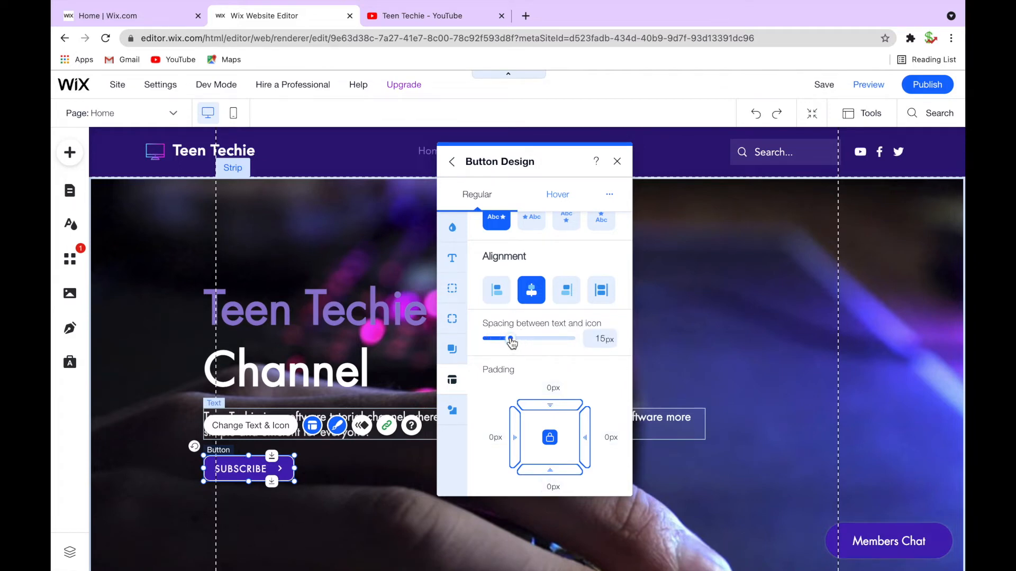
{"action": "left_click", "coordinate": [607, 339]}
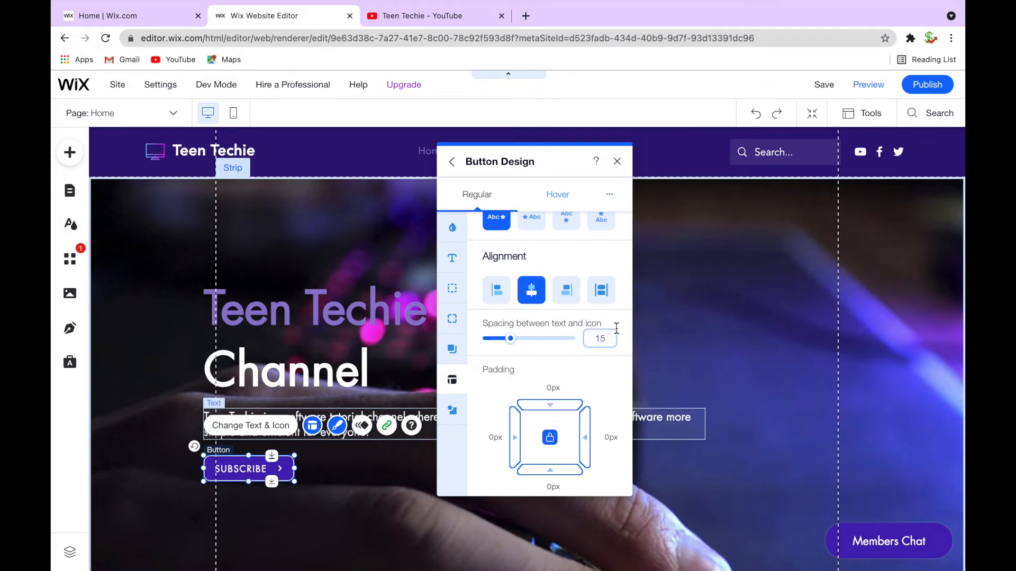
{"action": "key", "text": "ctrl+z"}
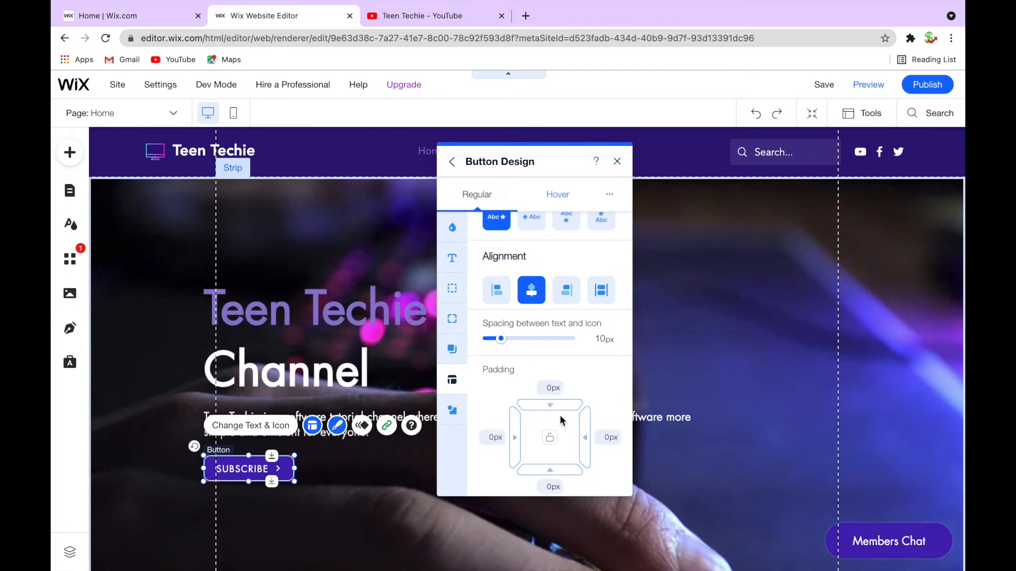
Try setting the button's top padding to 10 px, then clear it
{"action": "left_click", "coordinate": [552, 389]}
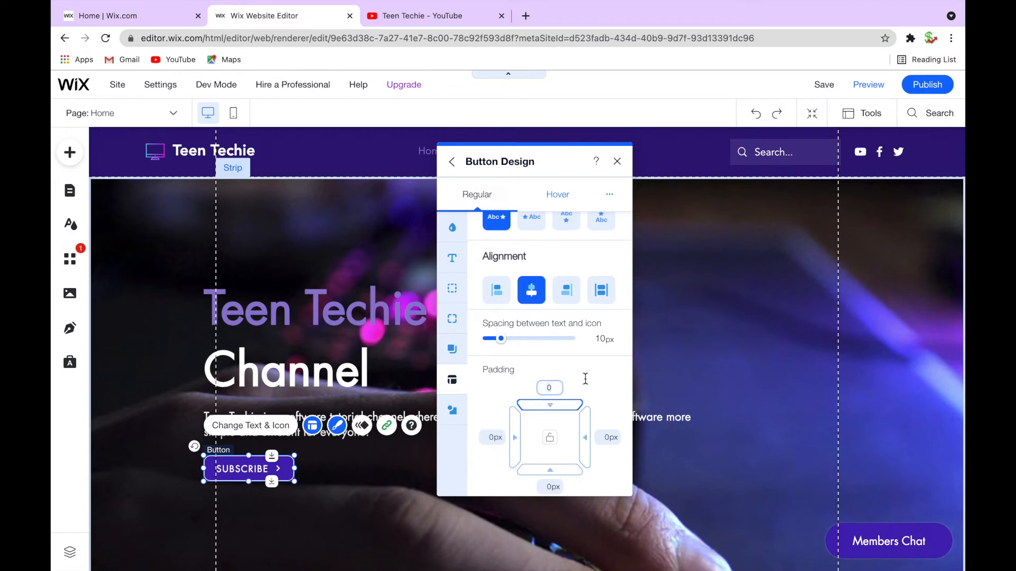
{"action": "type", "text": "10"}
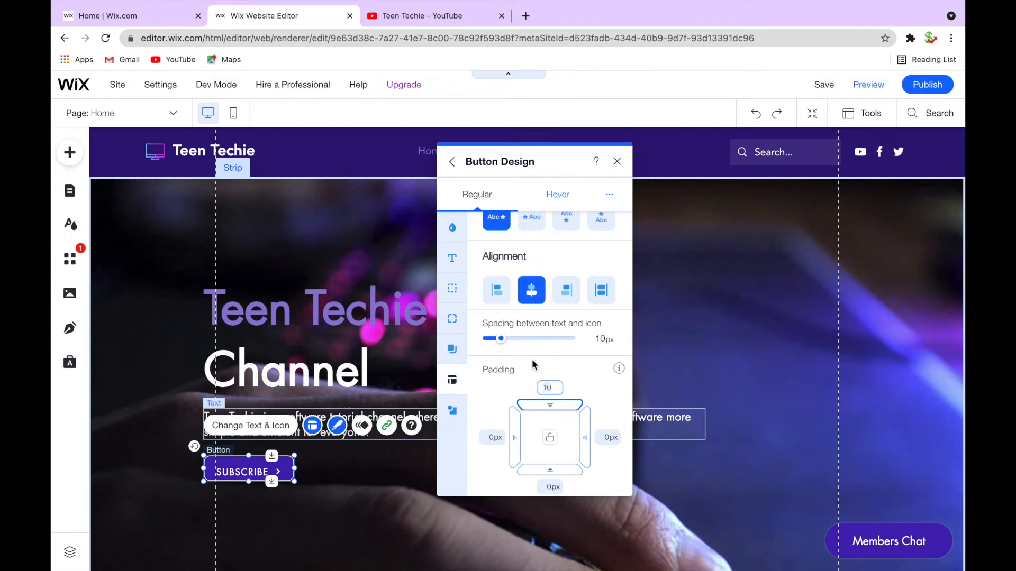
{"action": "key", "text": "BackSpace"}
{"action": "key", "text": "BackSpace"}
{"action": "left_click", "coordinate": [583, 382]}
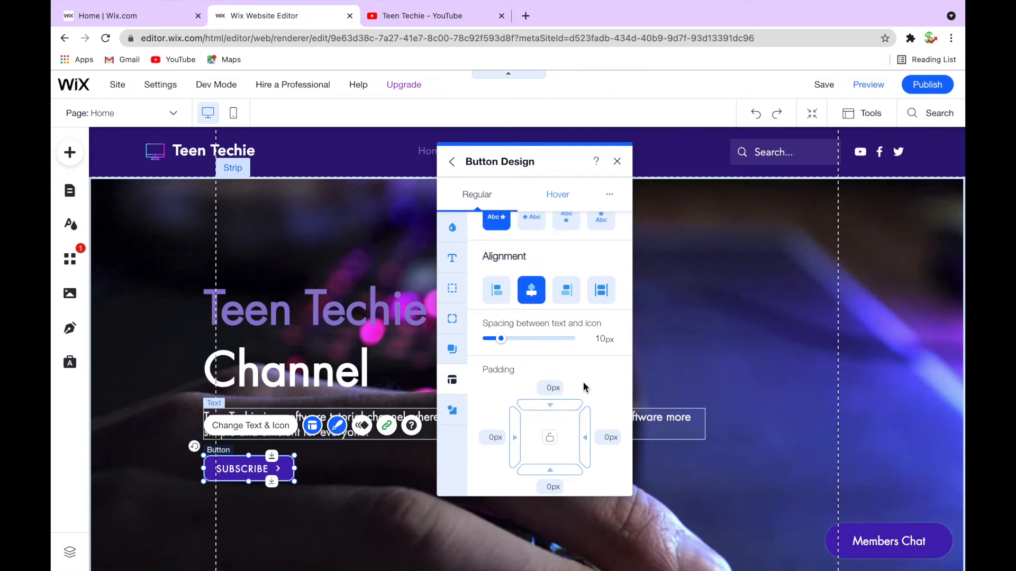
Lock the button's padding sides together and open the icon settings
{"action": "left_click", "coordinate": [551, 441]}
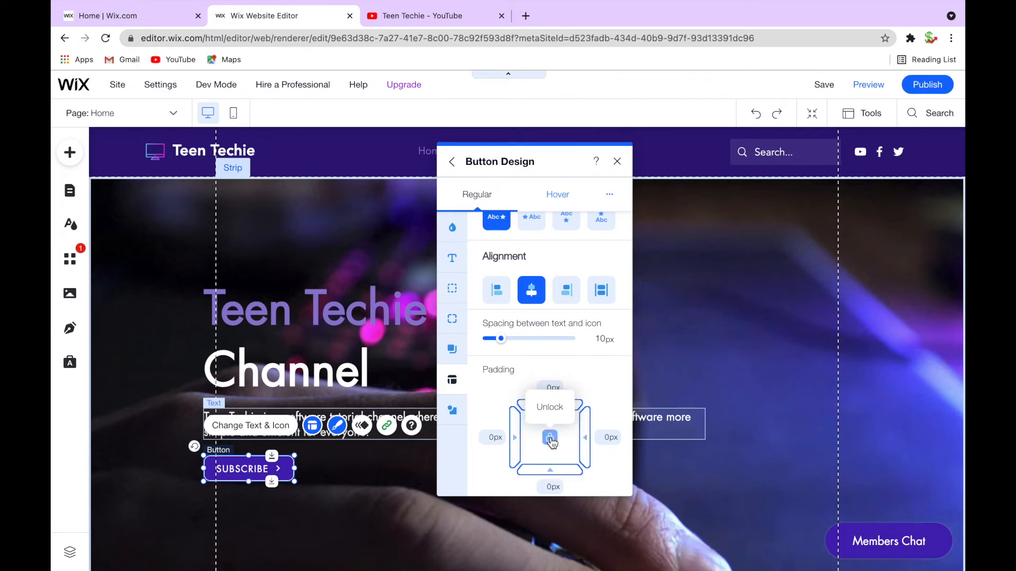
{"action": "left_click", "coordinate": [456, 415]}
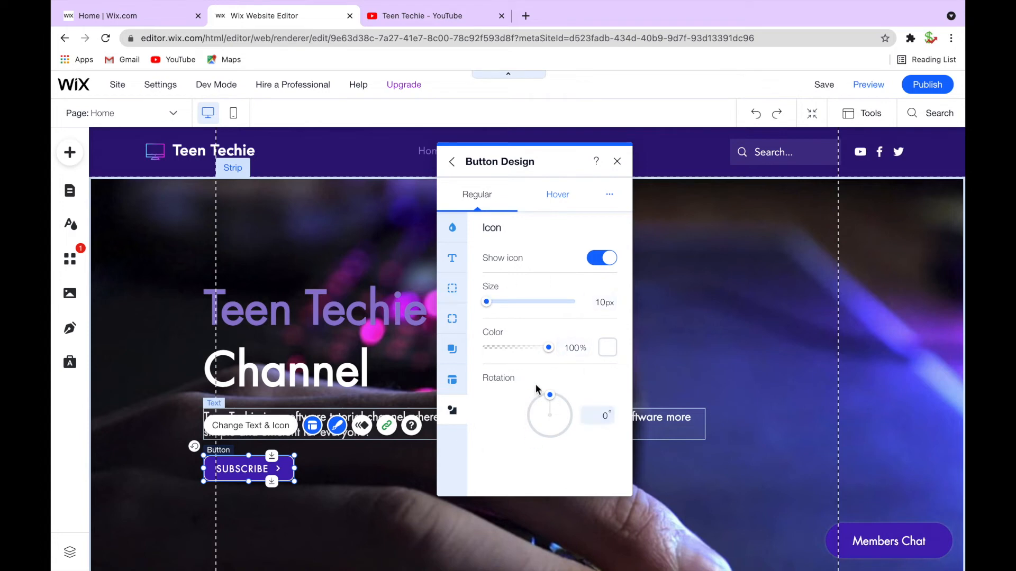
Recolour the words 'Teen Techie' in the hero heading light blue
{"action": "left_click", "coordinate": [421, 308]}
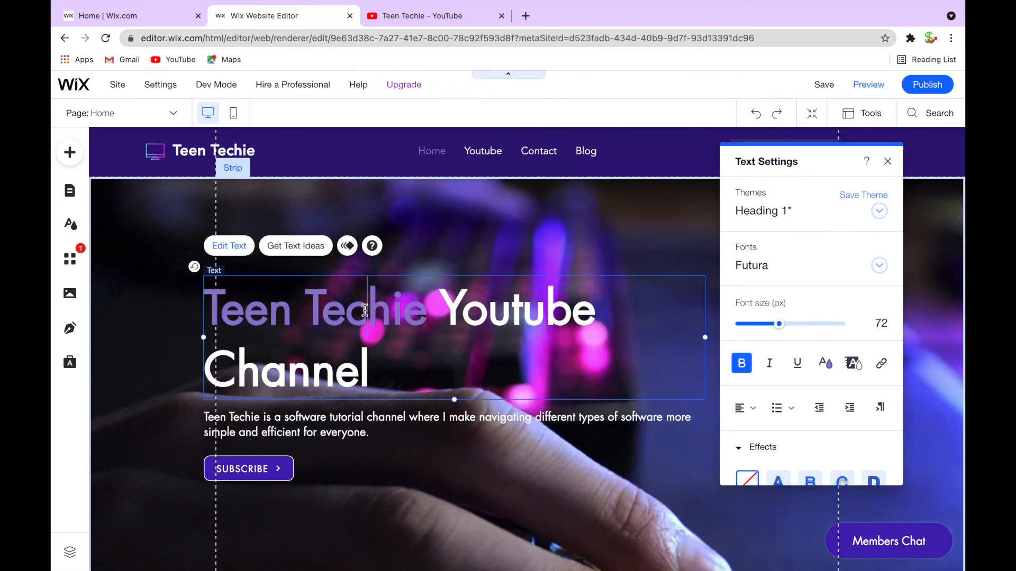
{"action": "left_click_drag", "start_coordinate": [343, 309], "coordinate": [200, 311]}
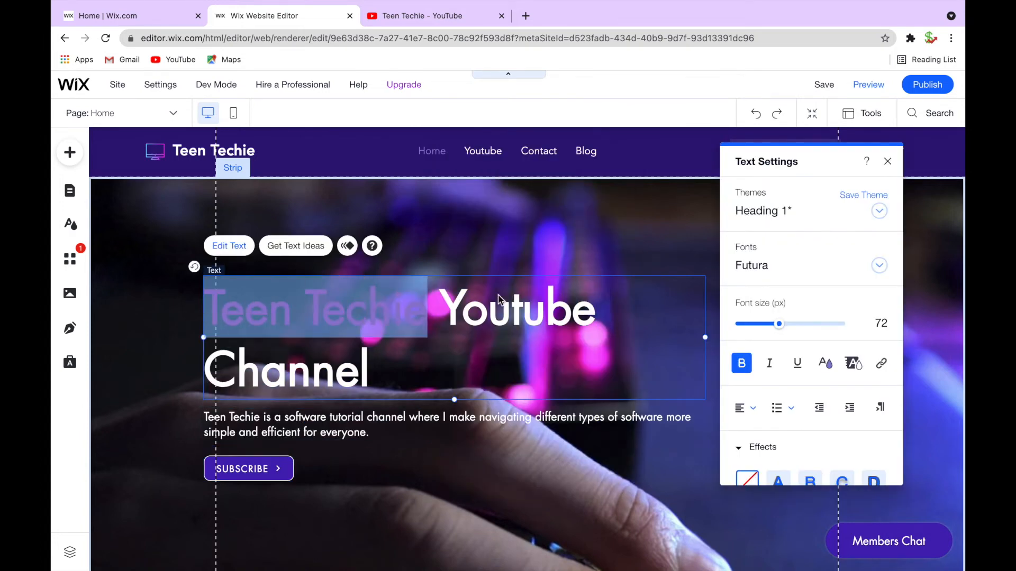
{"action": "scroll", "coordinate": [810, 391], "scroll_direction": "down", "scroll_amount": 2}
{"action": "scroll", "coordinate": [810, 370], "scroll_direction": "up", "scroll_amount": 1}
{"action": "left_click", "coordinate": [825, 315]}
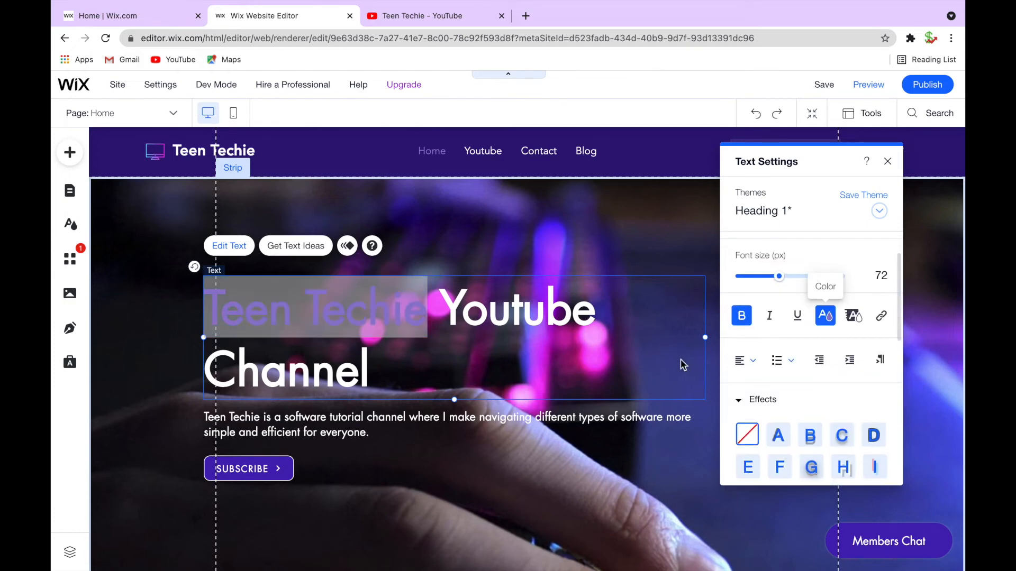
{"action": "left_click", "coordinate": [814, 279]}
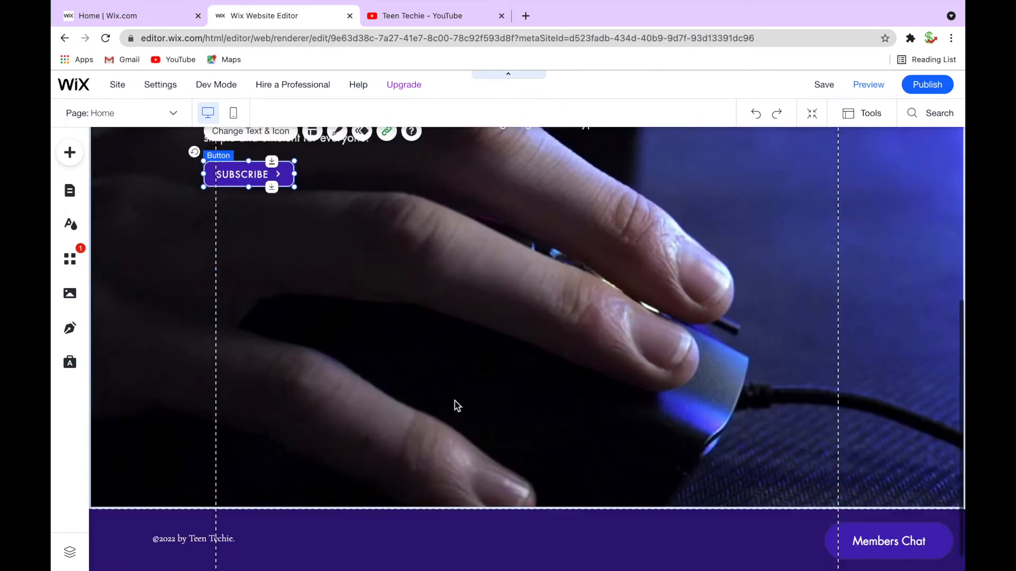
{"action": "scroll", "coordinate": [453, 404], "scroll_direction": "up", "scroll_amount": 5}
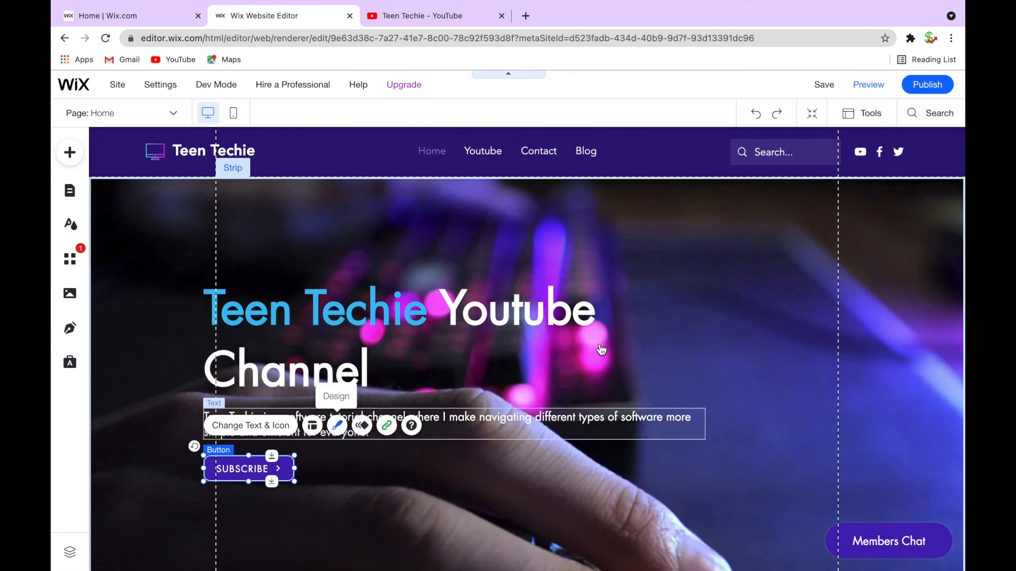
Set the header menu's hover text colour to light pink and its clicked text colour to pink
{"action": "left_click", "coordinate": [518, 472]}
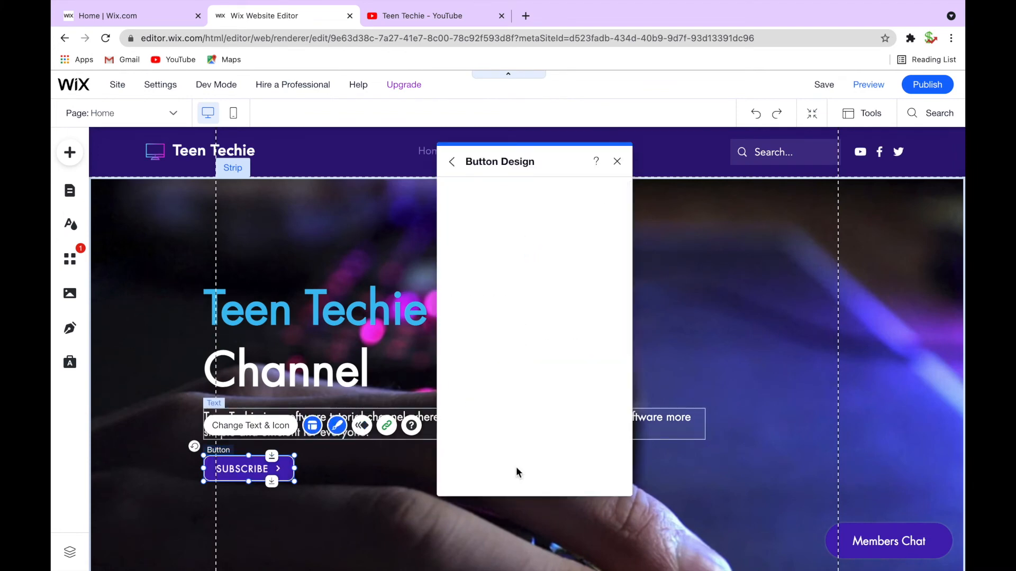
{"action": "left_click", "coordinate": [434, 155]}
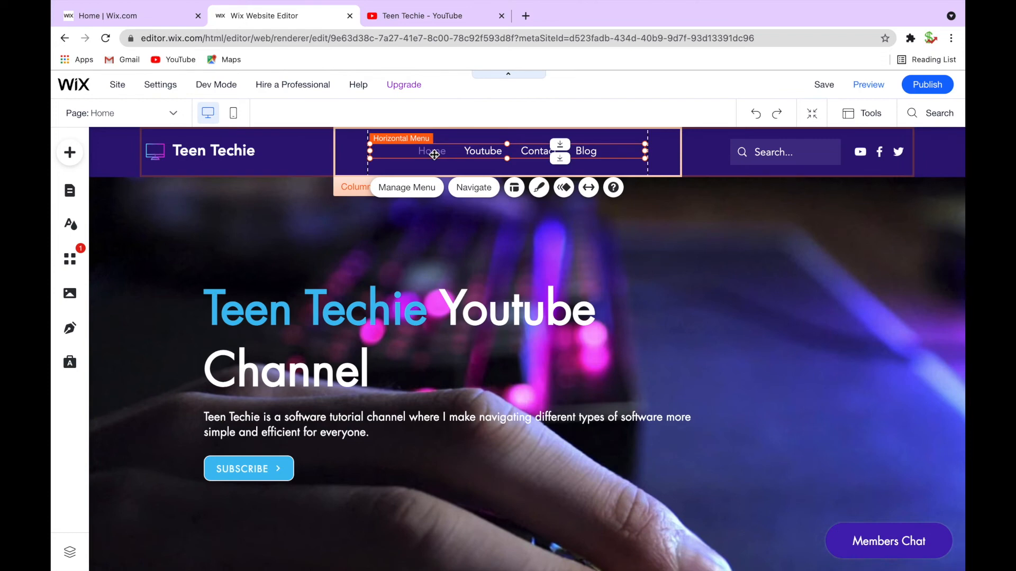
{"action": "left_click", "coordinate": [539, 188]}
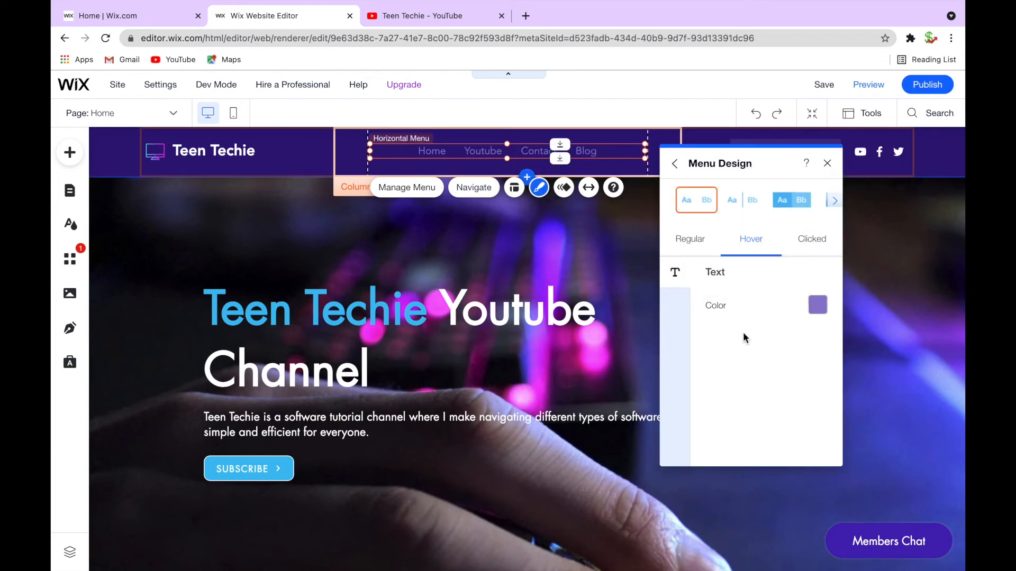
{"action": "left_click", "coordinate": [817, 306]}
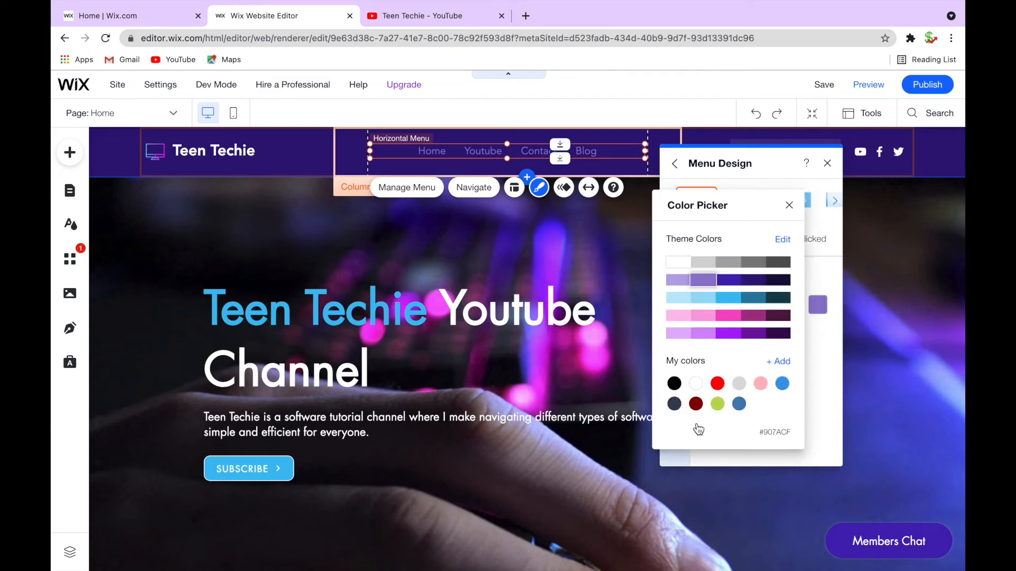
{"action": "left_click", "coordinate": [706, 318]}
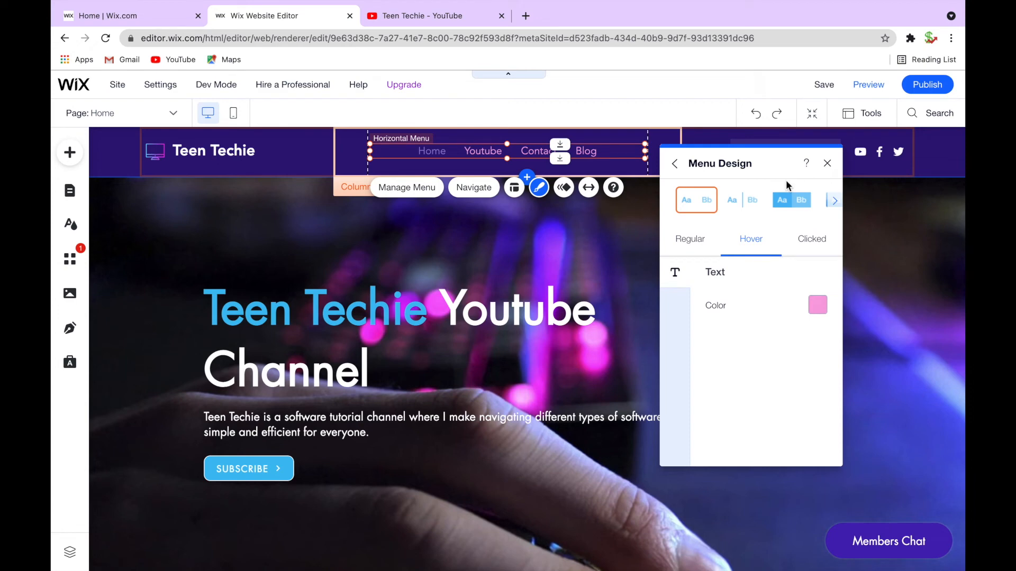
{"action": "left_click", "coordinate": [798, 247]}
{"action": "left_click", "coordinate": [817, 305]}
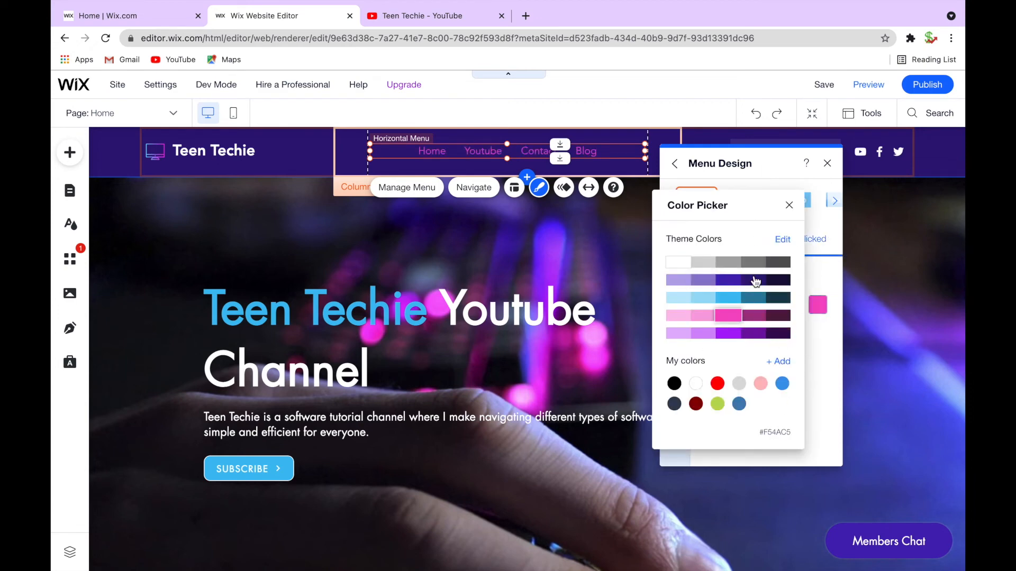
{"action": "left_click", "coordinate": [789, 204]}
Set the SUBSCRIBE button's hover background fill to light blue
{"action": "left_click", "coordinate": [276, 465]}
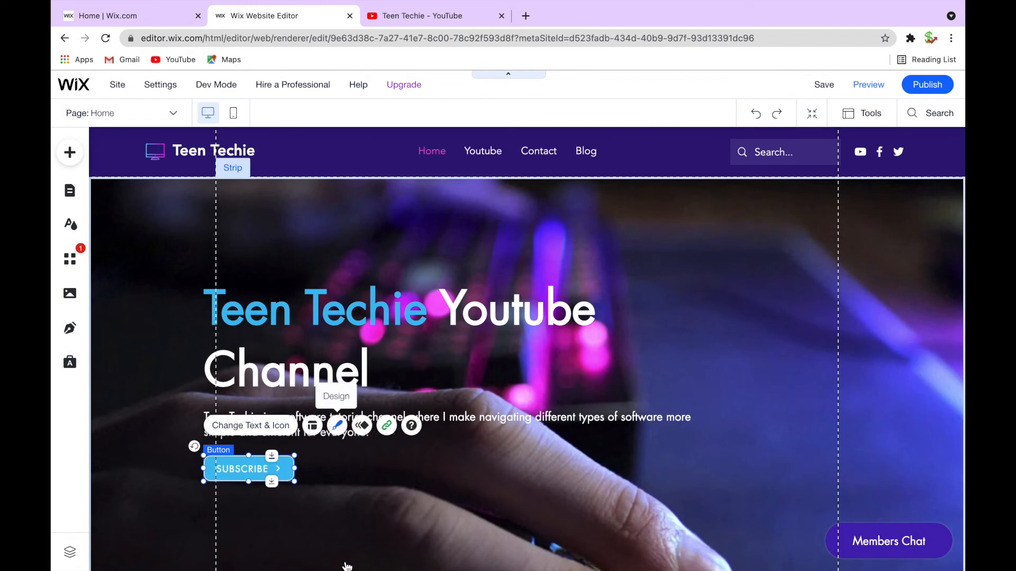
{"action": "left_click", "coordinate": [337, 426]}
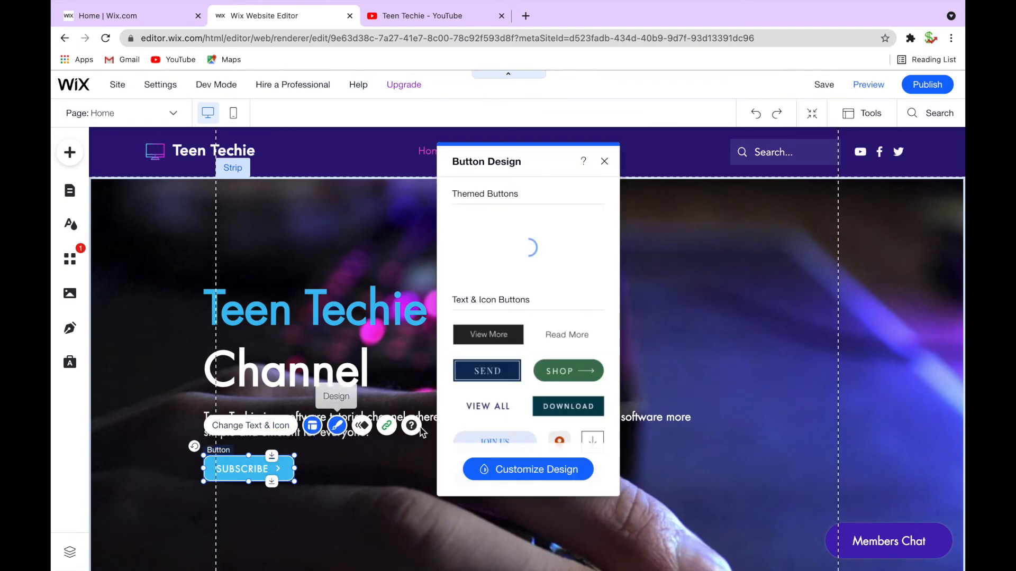
{"action": "left_click", "coordinate": [498, 470]}
{"action": "left_click", "coordinate": [556, 193]}
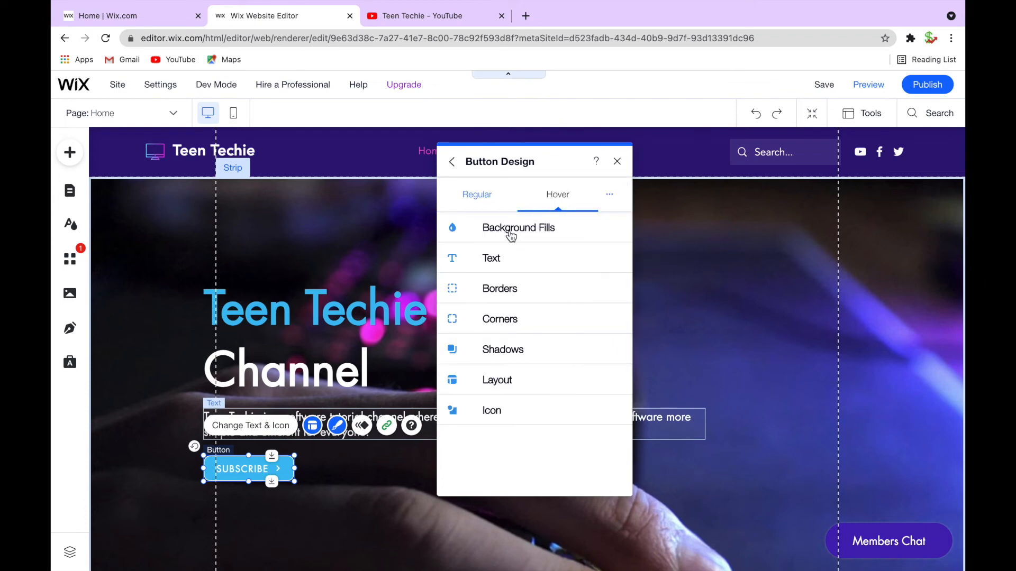
{"action": "left_click", "coordinate": [511, 235]}
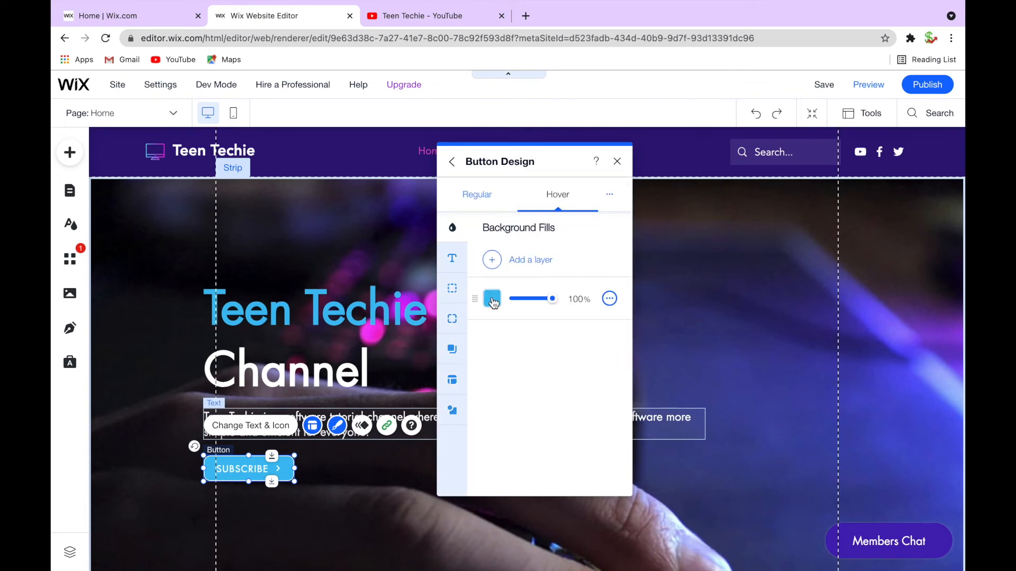
{"action": "left_click", "coordinate": [492, 300]}
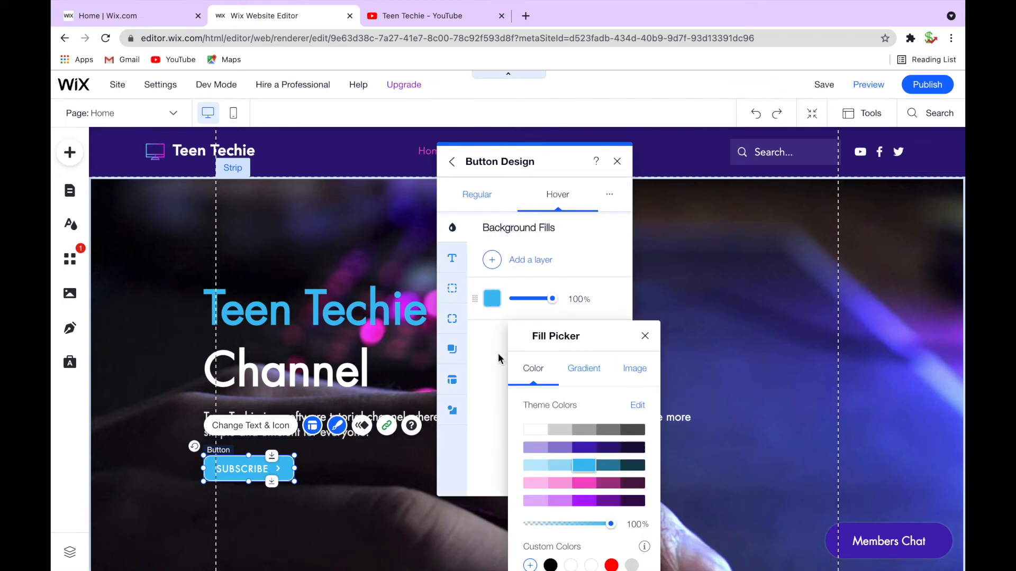
{"action": "left_click", "coordinate": [562, 469]}
{"action": "left_click", "coordinate": [617, 161]}
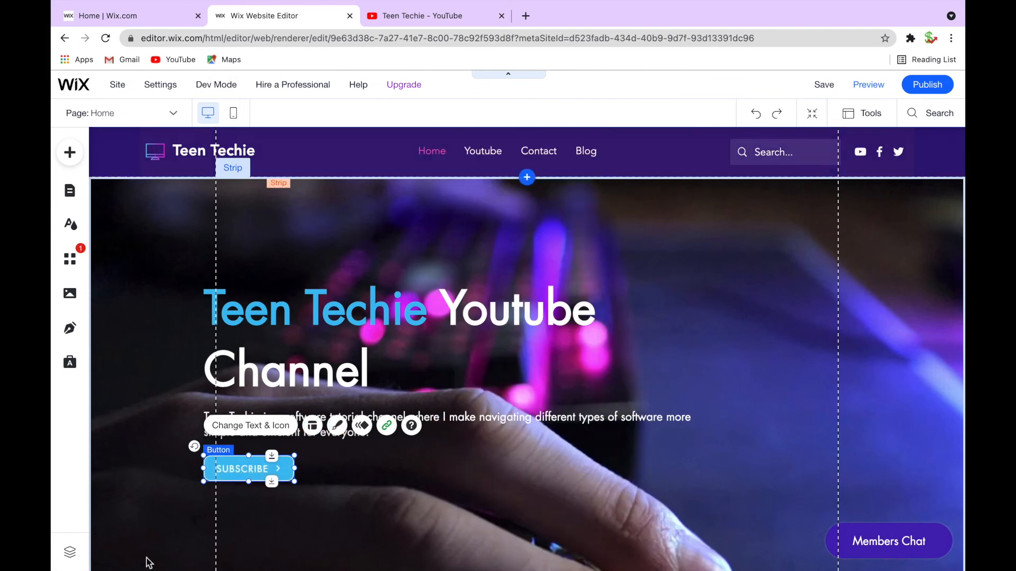
Preview the site and open the Contact page, scrolling through it
{"action": "left_click", "coordinate": [872, 85]}
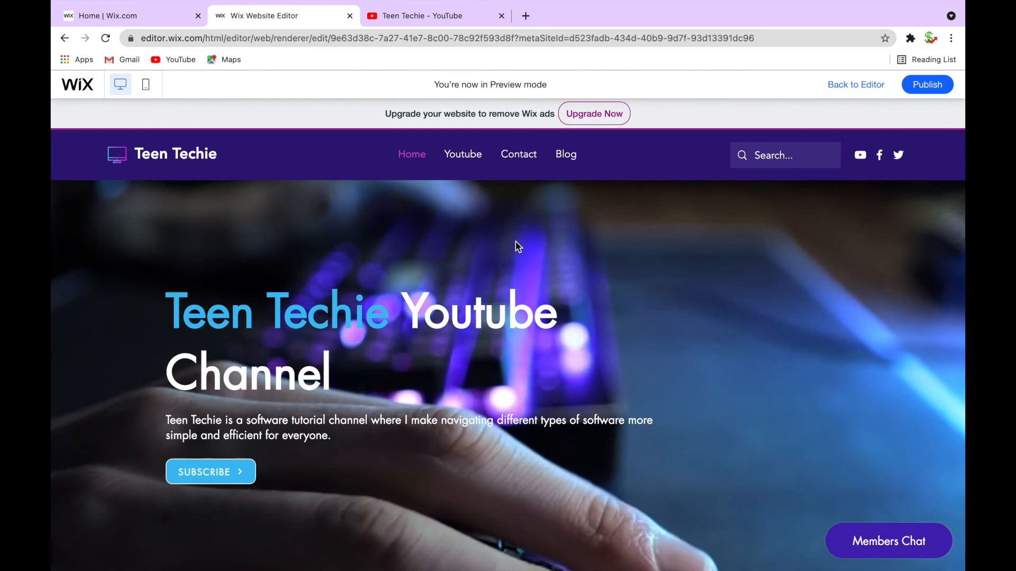
{"action": "left_click", "coordinate": [517, 156]}
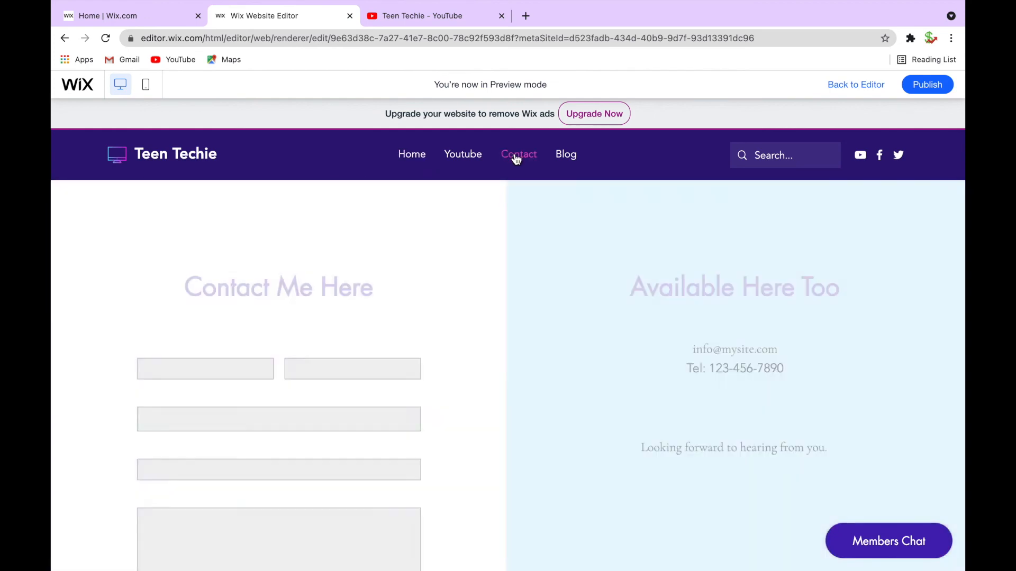
{"action": "scroll", "coordinate": [516, 360], "scroll_direction": "down", "scroll_amount": 3}
{"action": "scroll", "coordinate": [516, 360], "scroll_direction": "up", "scroll_amount": 4}
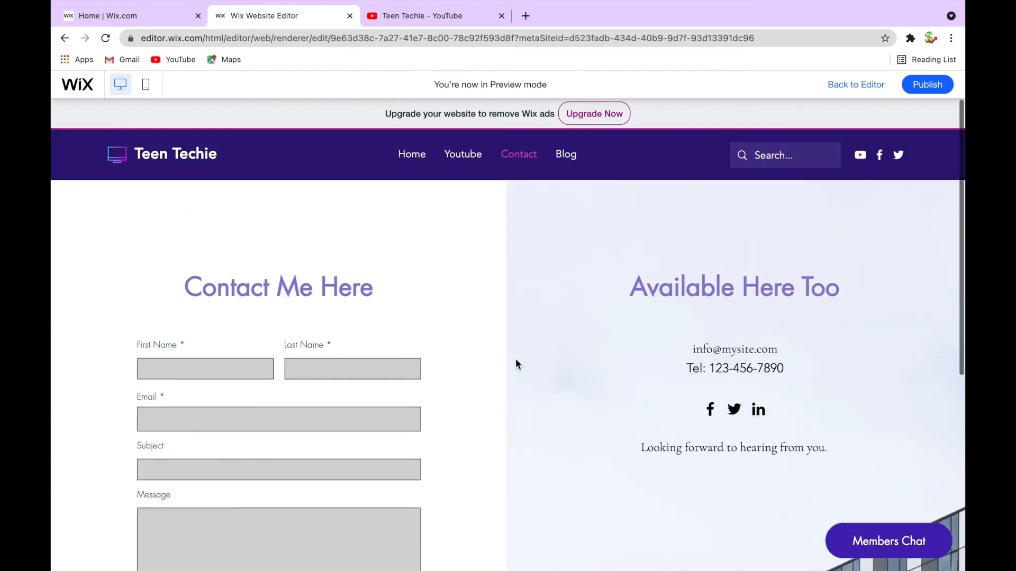
{"action": "scroll", "coordinate": [368, 301], "scroll_direction": "down", "scroll_amount": 3}
{"action": "scroll", "coordinate": [368, 301], "scroll_direction": "up", "scroll_amount": 3}
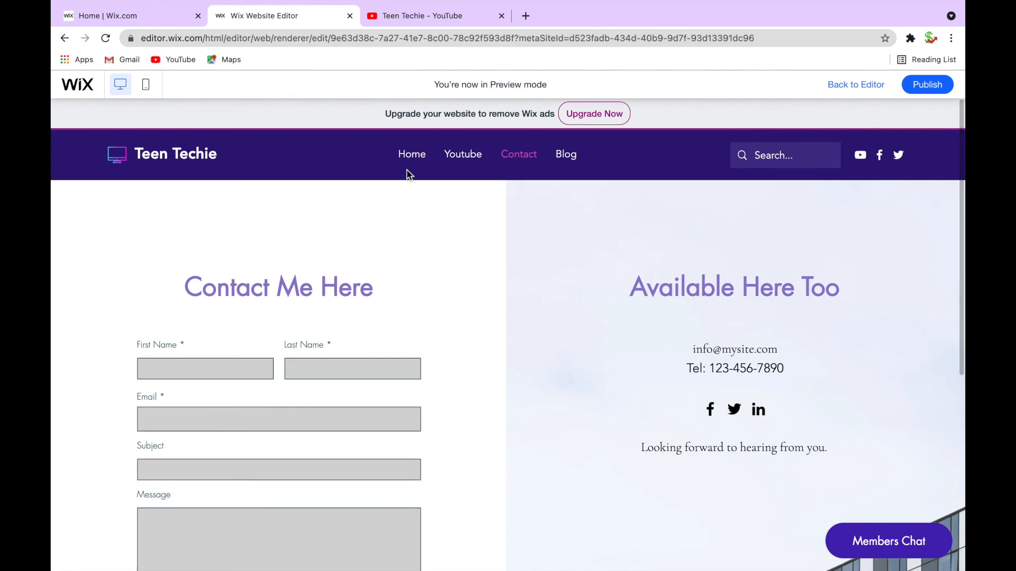
Return to the editor and set the header's scroll behaviour to Freezes
{"action": "left_click", "coordinate": [98, 167]}
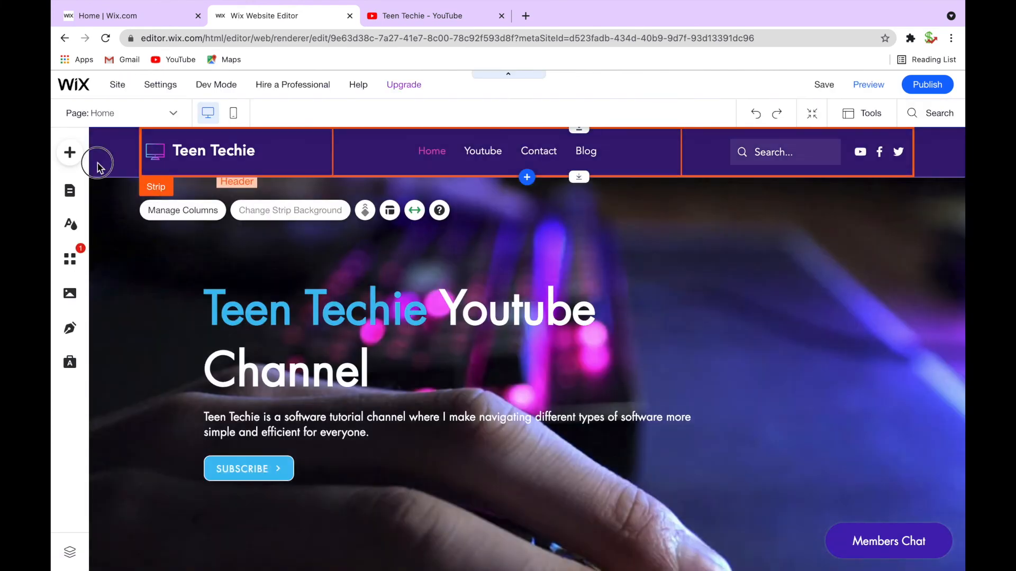
{"action": "left_click", "coordinate": [277, 159]}
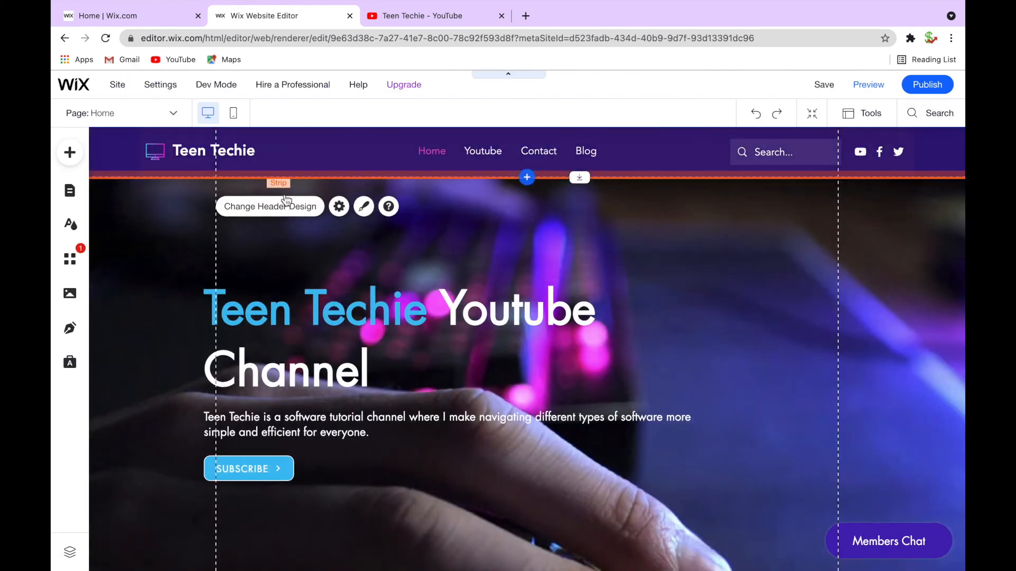
{"action": "scroll", "coordinate": [286, 199], "scroll_direction": "down", "scroll_amount": 3}
{"action": "scroll", "coordinate": [286, 198], "scroll_direction": "down", "scroll_amount": 4}
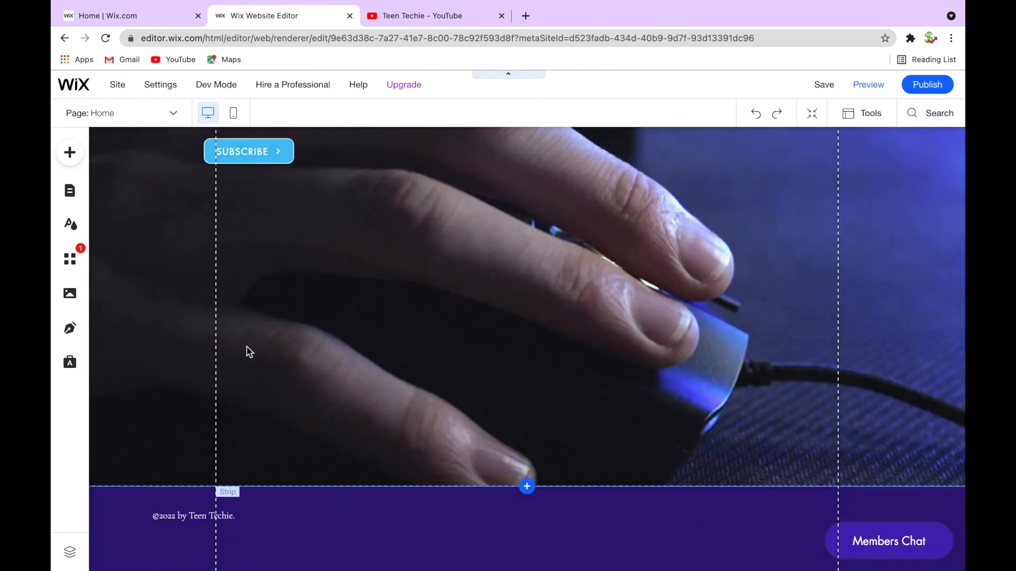
{"action": "scroll", "coordinate": [246, 349], "scroll_direction": "up", "scroll_amount": 8}
{"action": "scroll", "coordinate": [248, 351], "scroll_direction": "down", "scroll_amount": 8}
{"action": "scroll", "coordinate": [247, 349], "scroll_direction": "up", "scroll_amount": 8}
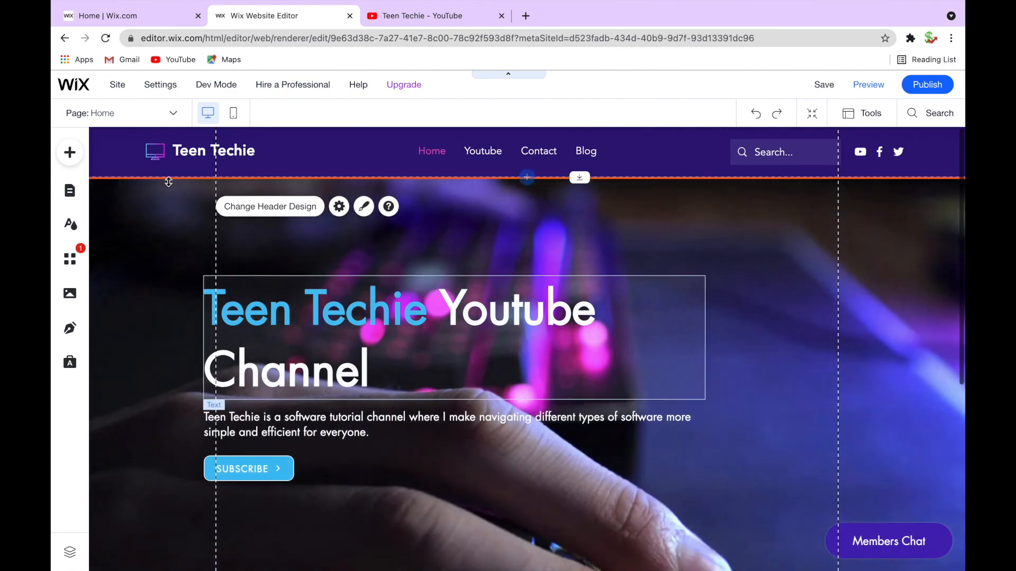
{"action": "left_click", "coordinate": [335, 165]}
{"action": "left_click", "coordinate": [511, 181]}
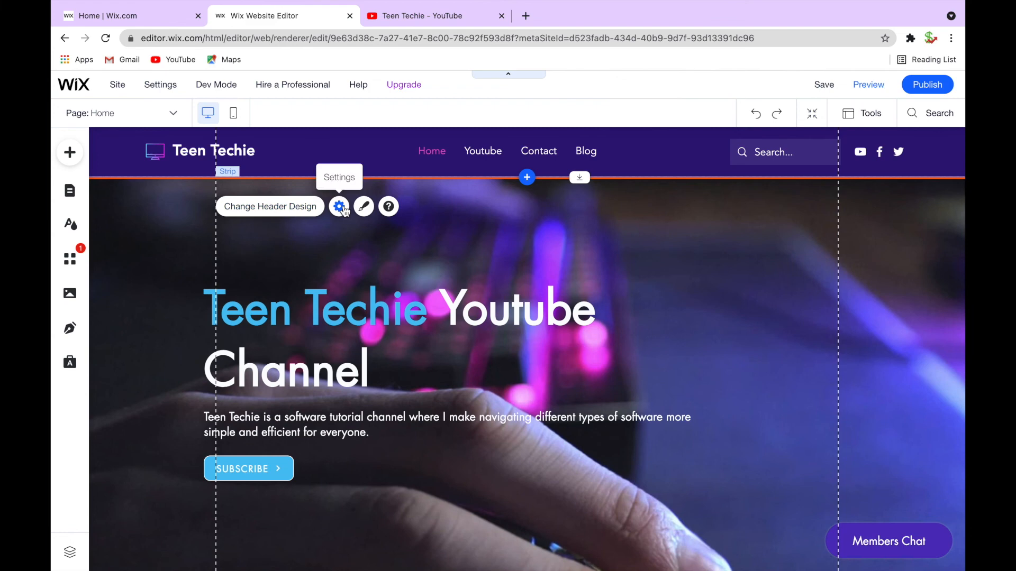
{"action": "left_click", "coordinate": [339, 206]}
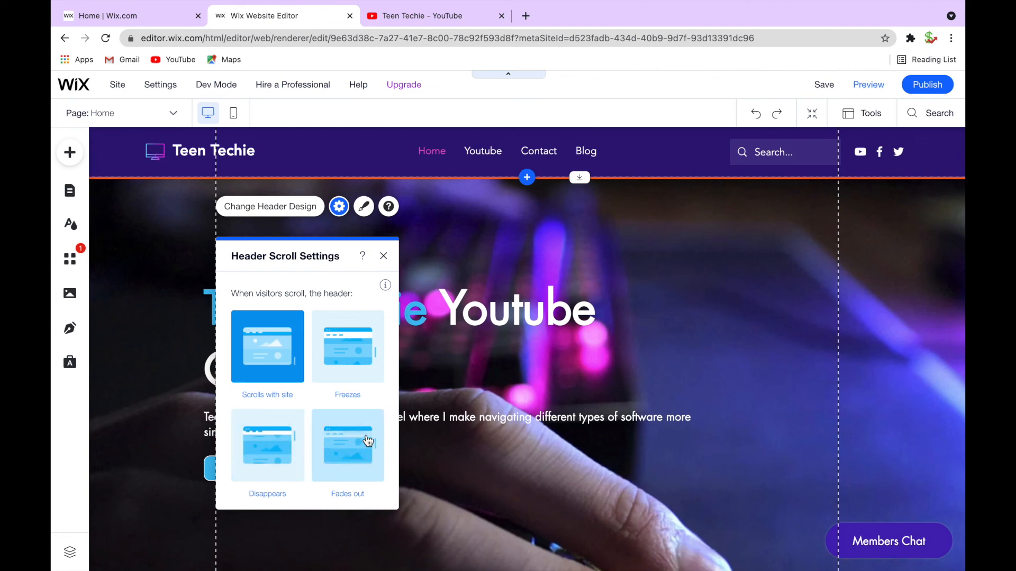
{"action": "left_click", "coordinate": [359, 356]}
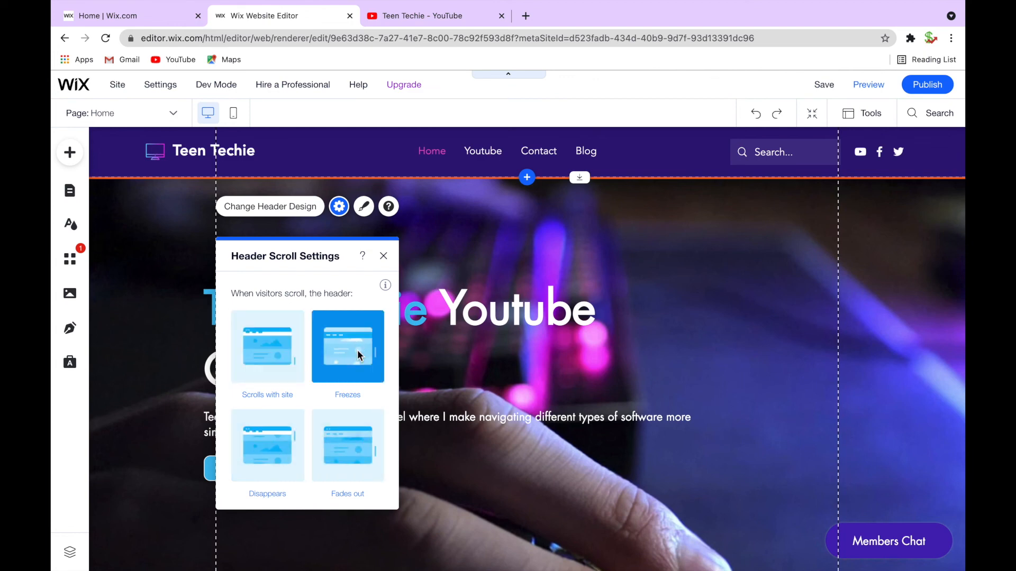
{"action": "left_click", "coordinate": [384, 256]}
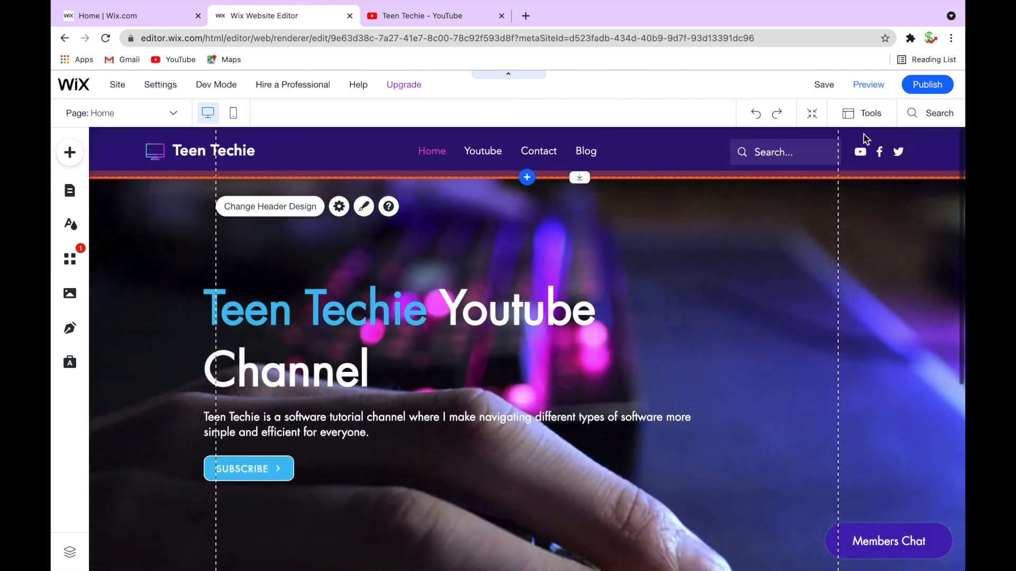
Preview the home page and scroll up and down to check the header's scroll behaviour
{"action": "left_click", "coordinate": [866, 85]}
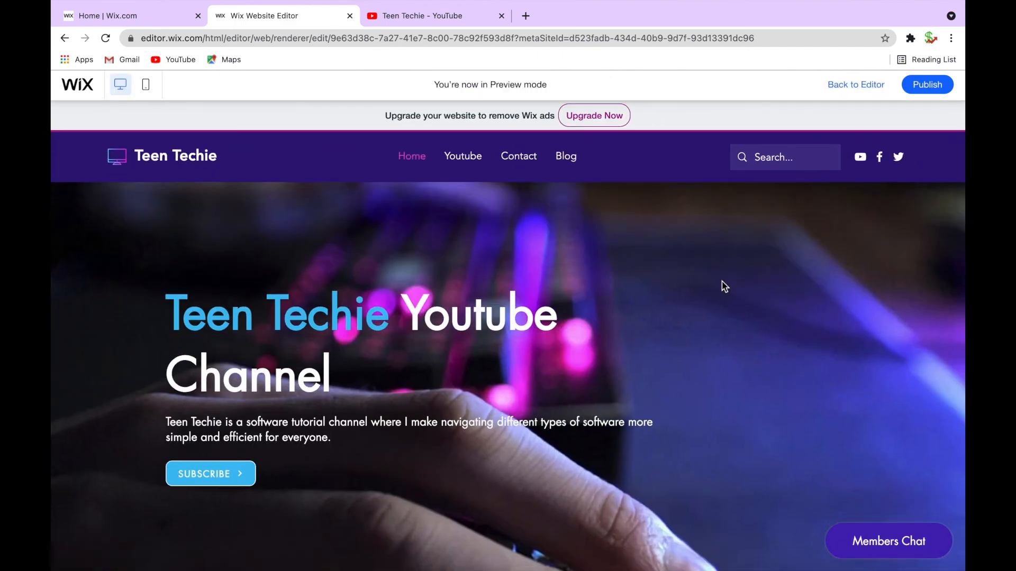
{"action": "scroll", "coordinate": [715, 280], "scroll_direction": "down", "scroll_amount": 3}
{"action": "scroll", "coordinate": [710, 299], "scroll_direction": "down", "scroll_amount": 2}
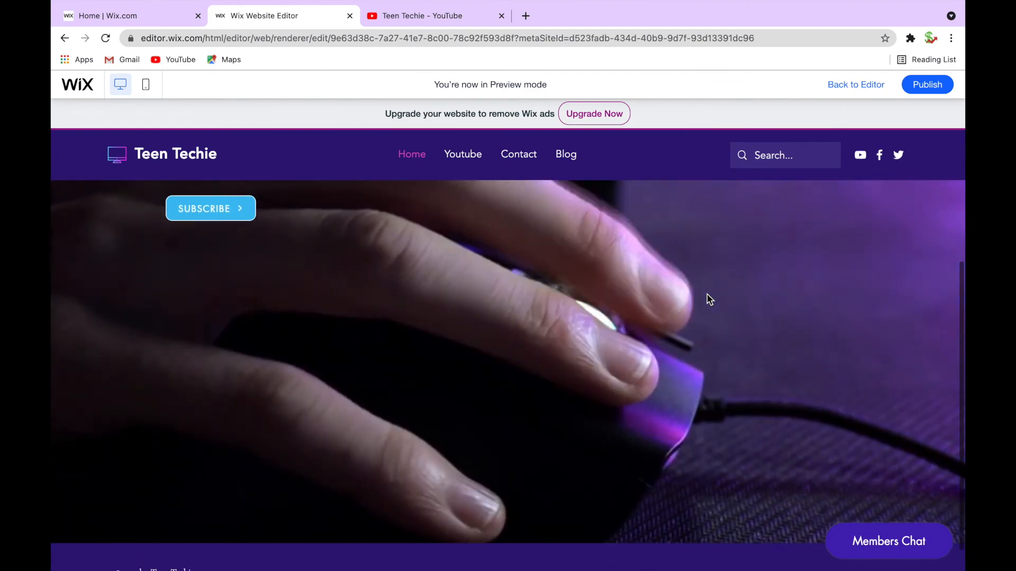
{"action": "scroll", "coordinate": [710, 300], "scroll_direction": "up", "scroll_amount": 5}
{"action": "scroll", "coordinate": [710, 299], "scroll_direction": "down", "scroll_amount": 4}
{"action": "scroll", "coordinate": [708, 298], "scroll_direction": "up", "scroll_amount": 3}
{"action": "scroll", "coordinate": [399, 381], "scroll_direction": "up", "scroll_amount": 1}
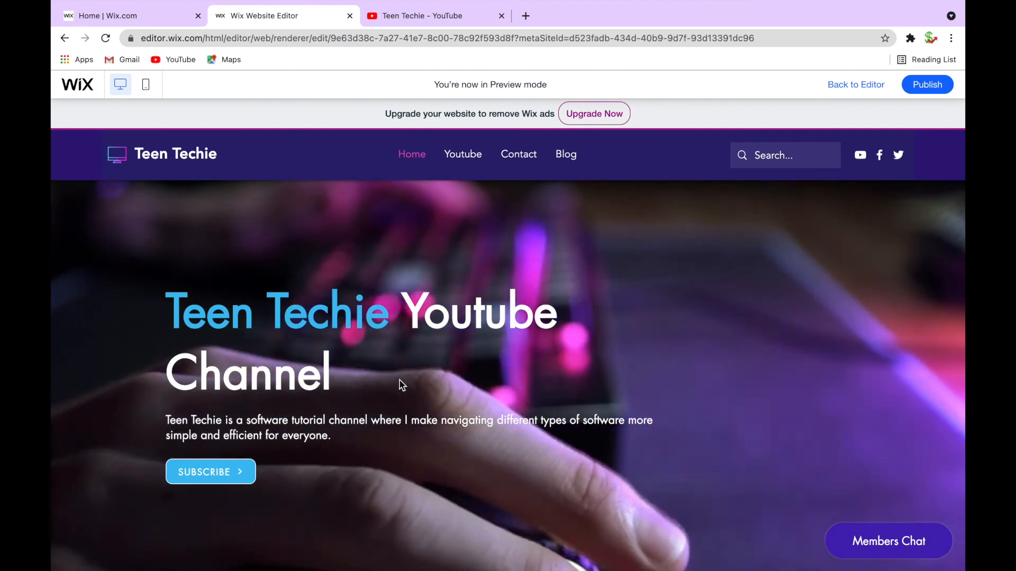
{"action": "scroll", "coordinate": [400, 385], "scroll_direction": "down", "scroll_amount": 1}
{"action": "scroll", "coordinate": [433, 285], "scroll_direction": "up", "scroll_amount": 1}
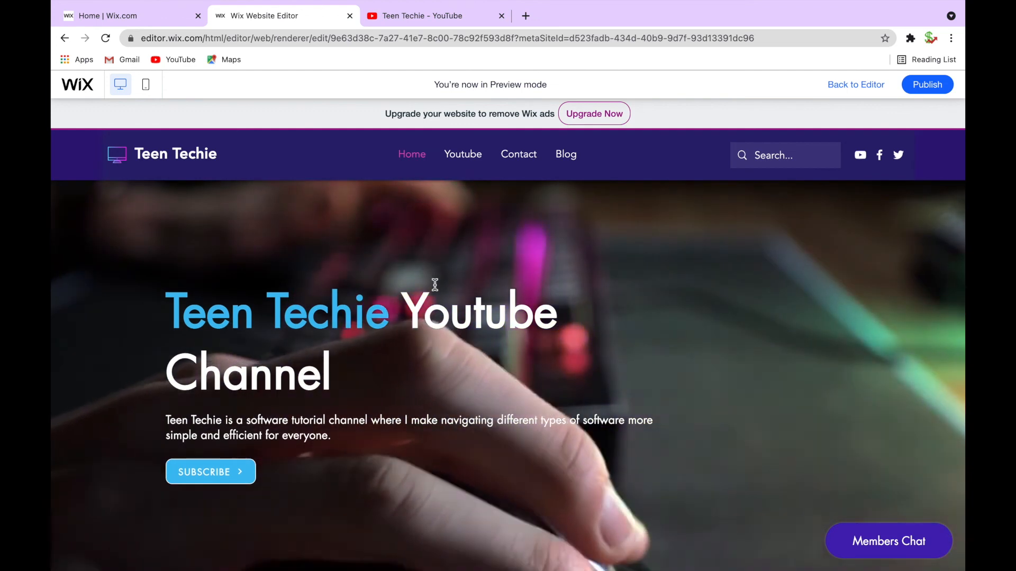